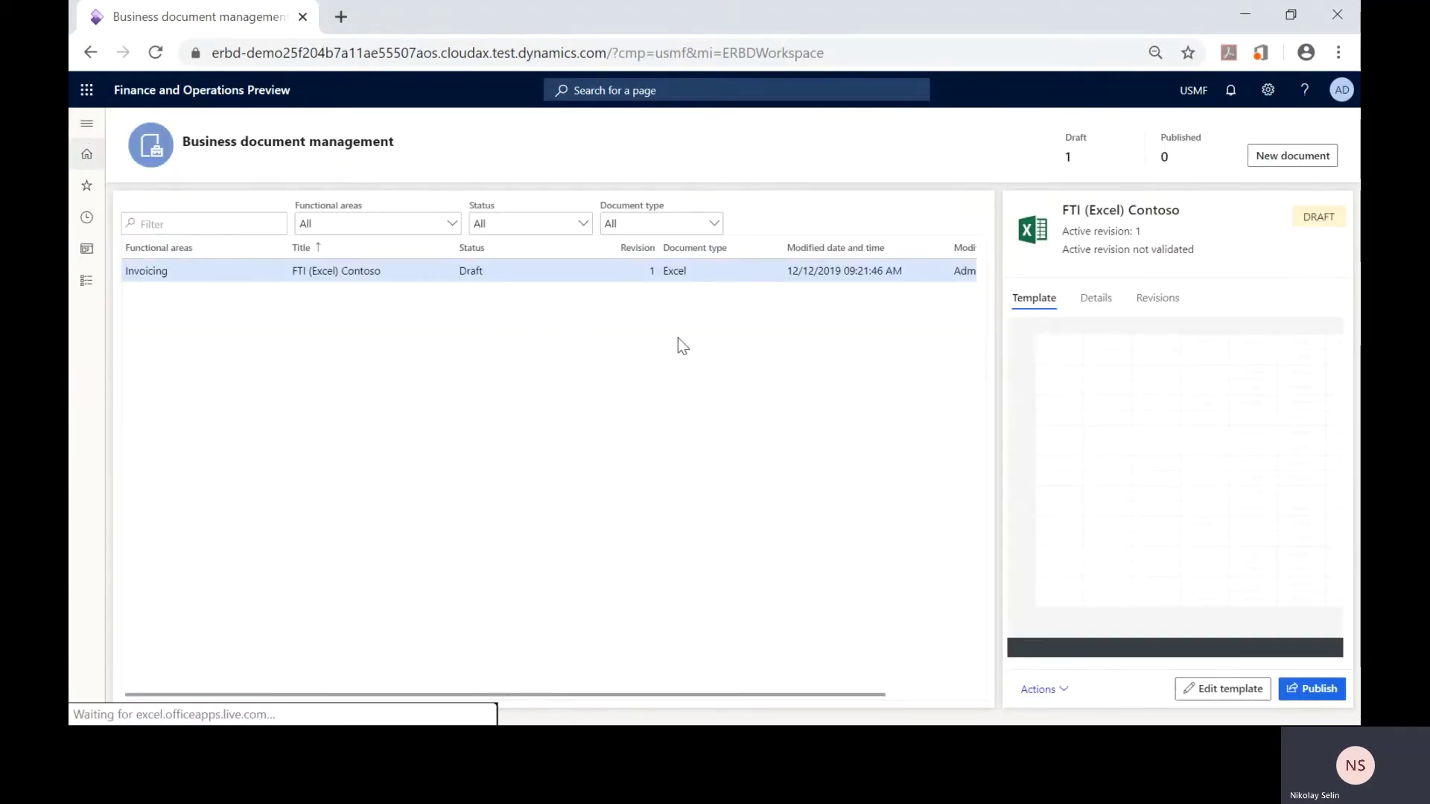
Step: Open the FTI (Excel) Contoso template in the template editor
{"action": "left_click", "coordinate": [1221, 689]}
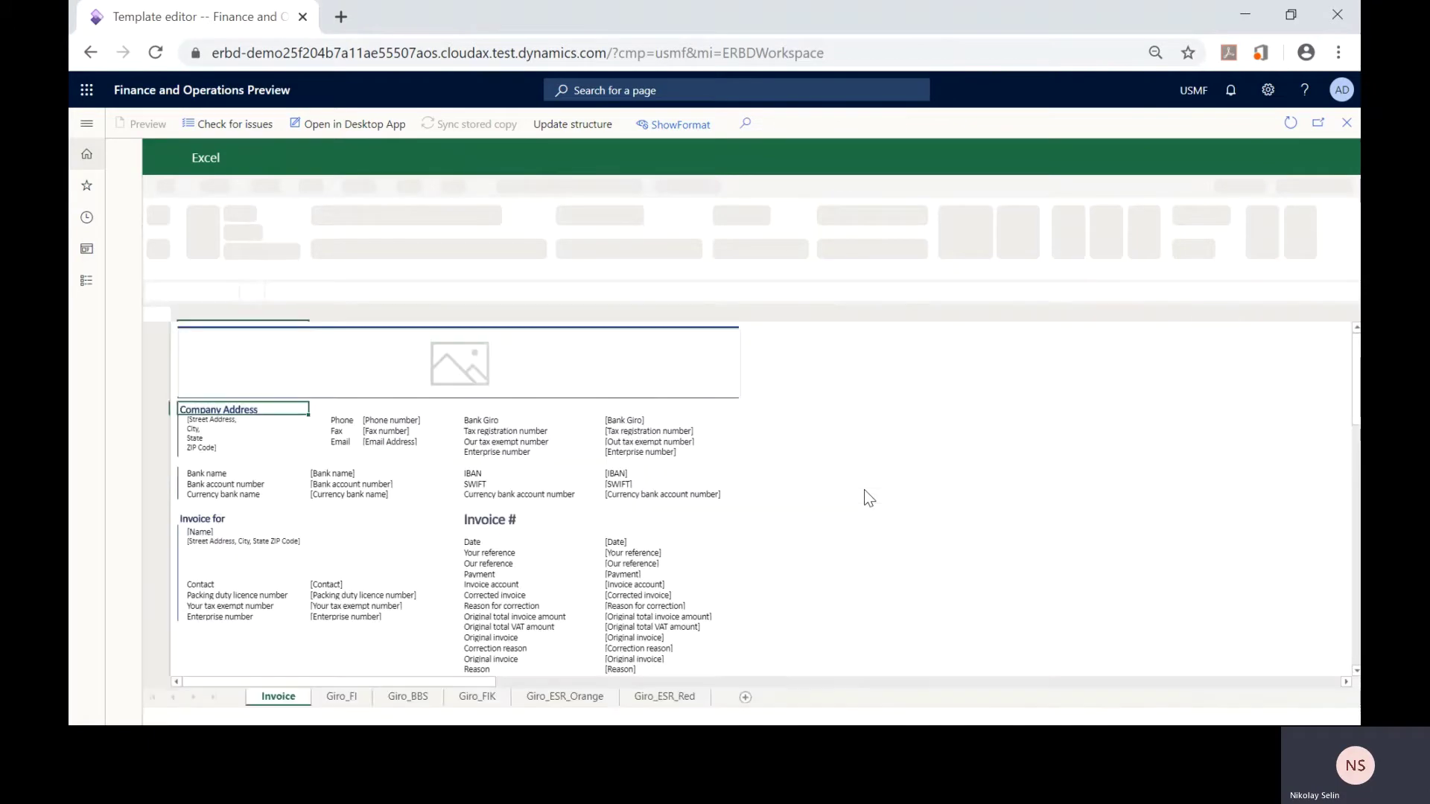
Step: Print the Contoso Retail San Diego invoice from All free text invoices as a pro forma
{"action": "left_click", "coordinate": [85, 124]}
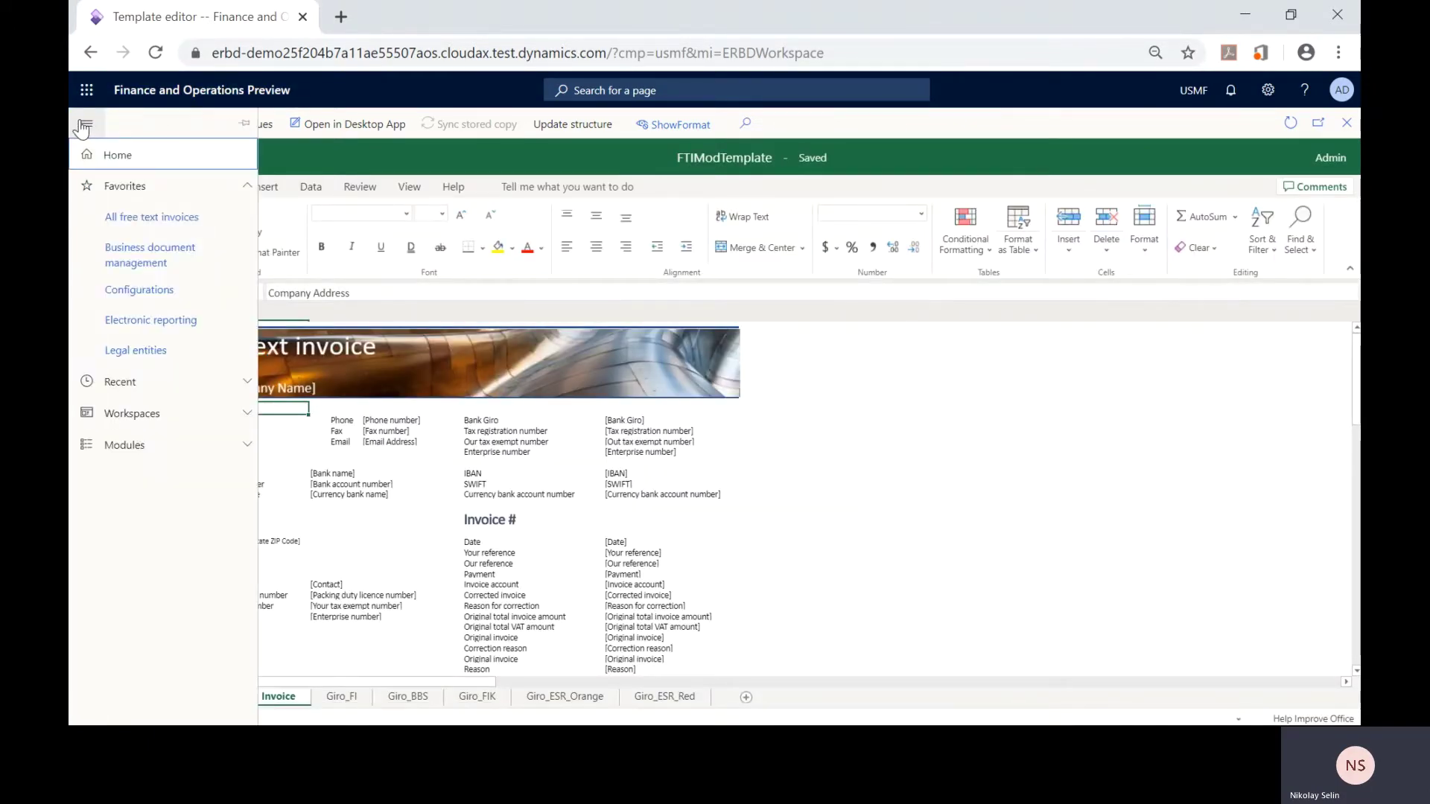
{"action": "left_click", "coordinate": [133, 218]}
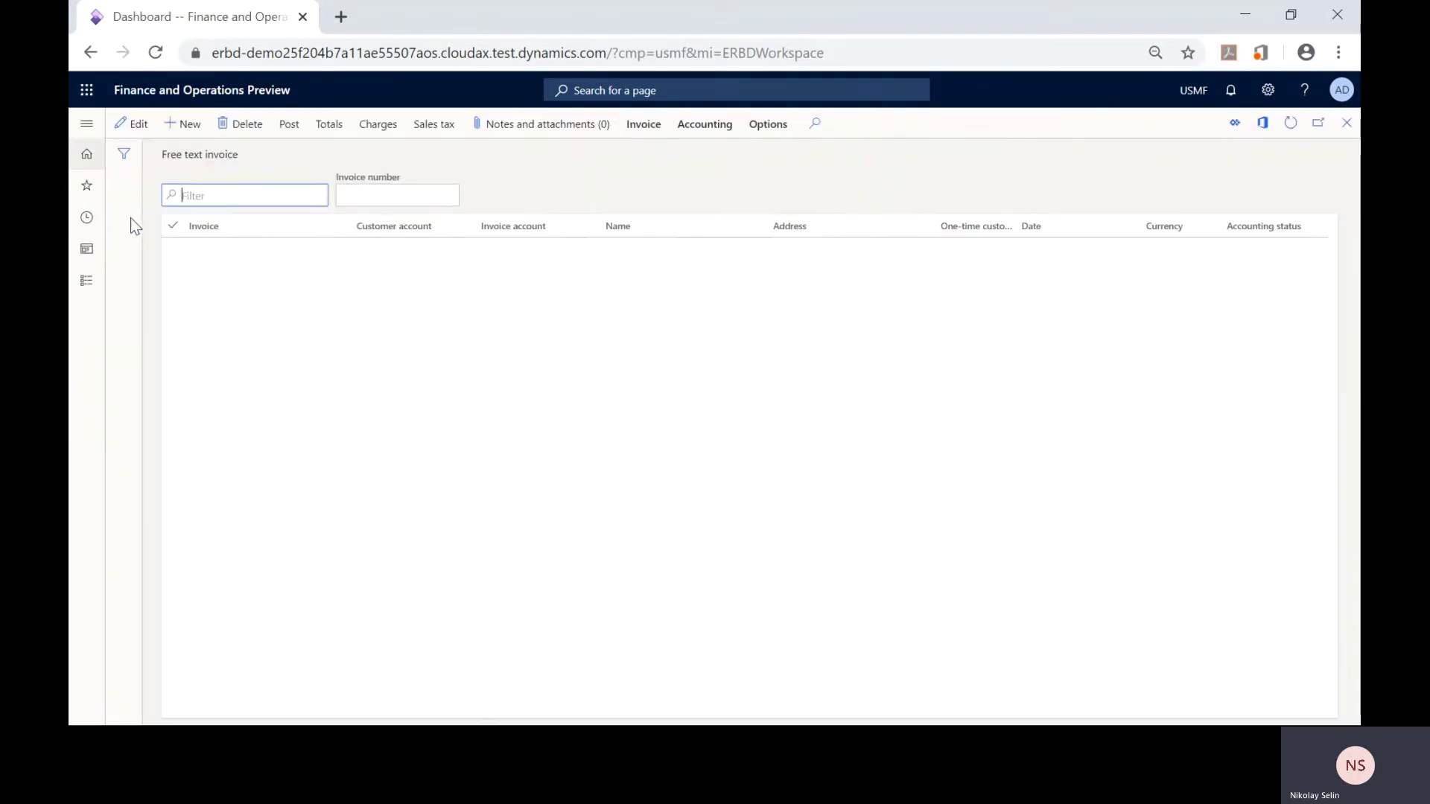
{"action": "left_click", "coordinate": [470, 208]}
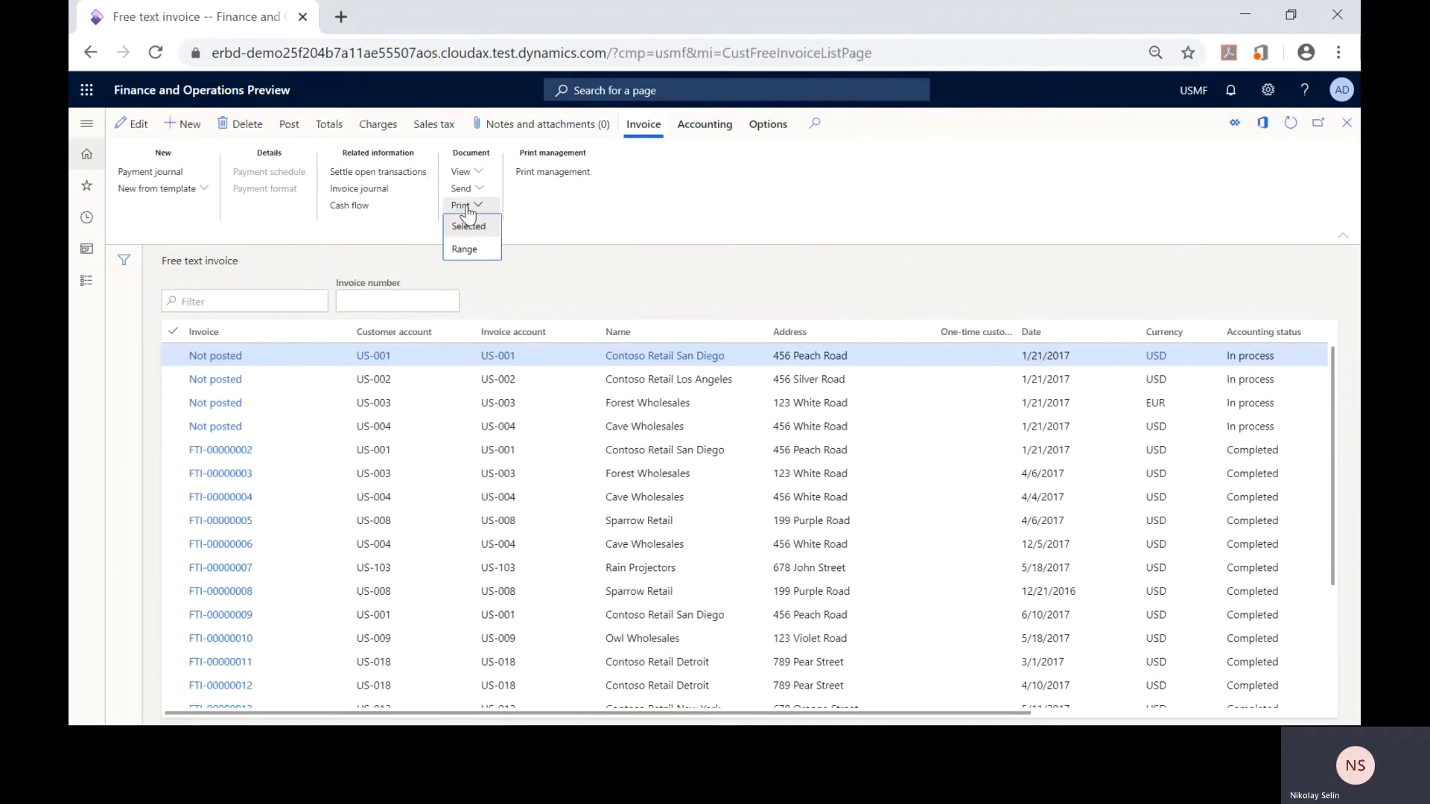
{"action": "left_click", "coordinate": [471, 222]}
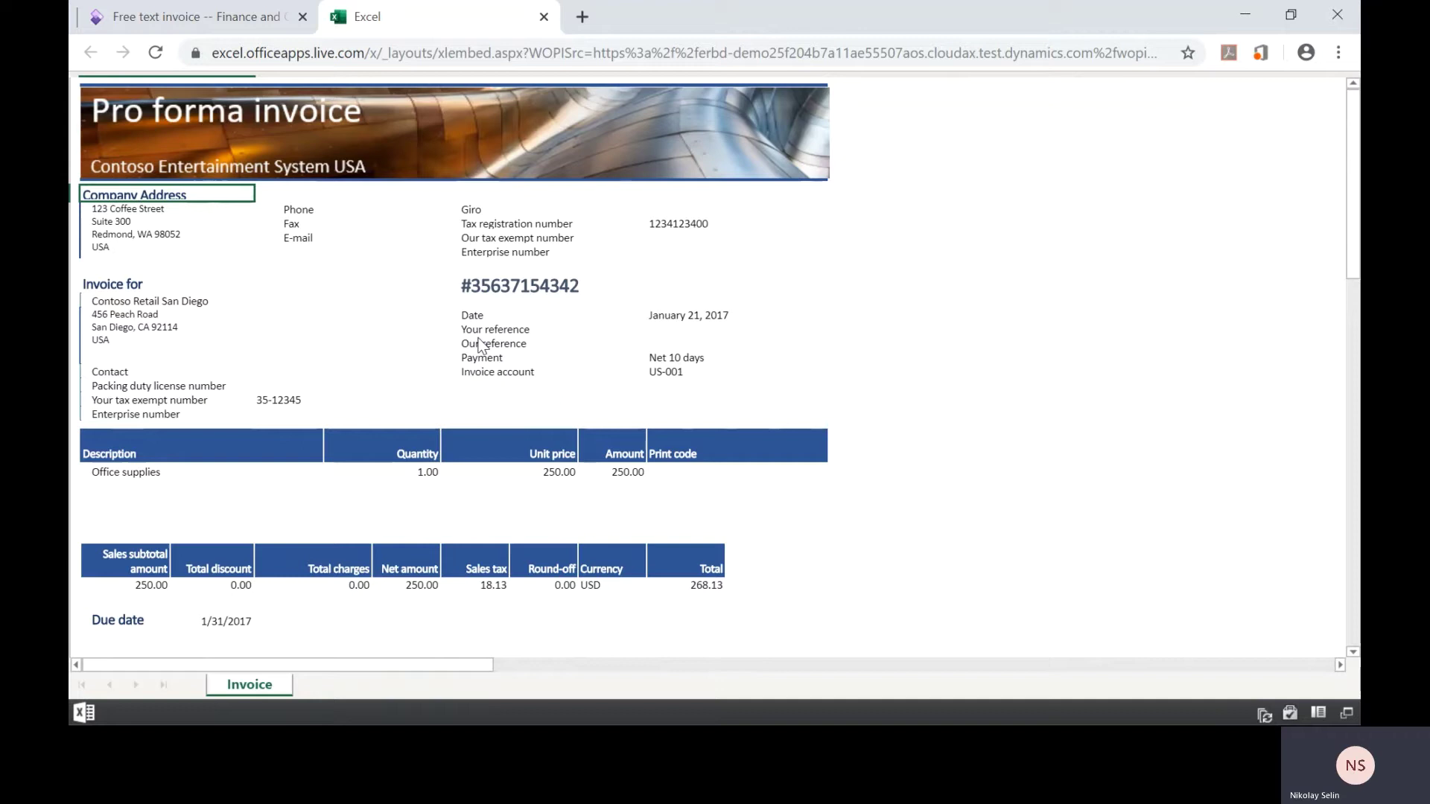
Step: Mark the empty cells below E-mail where a website field would go
{"action": "left_click", "coordinate": [289, 253]}
{"action": "left_click_drag", "start_coordinate": [291, 253], "coordinate": [354, 253]}
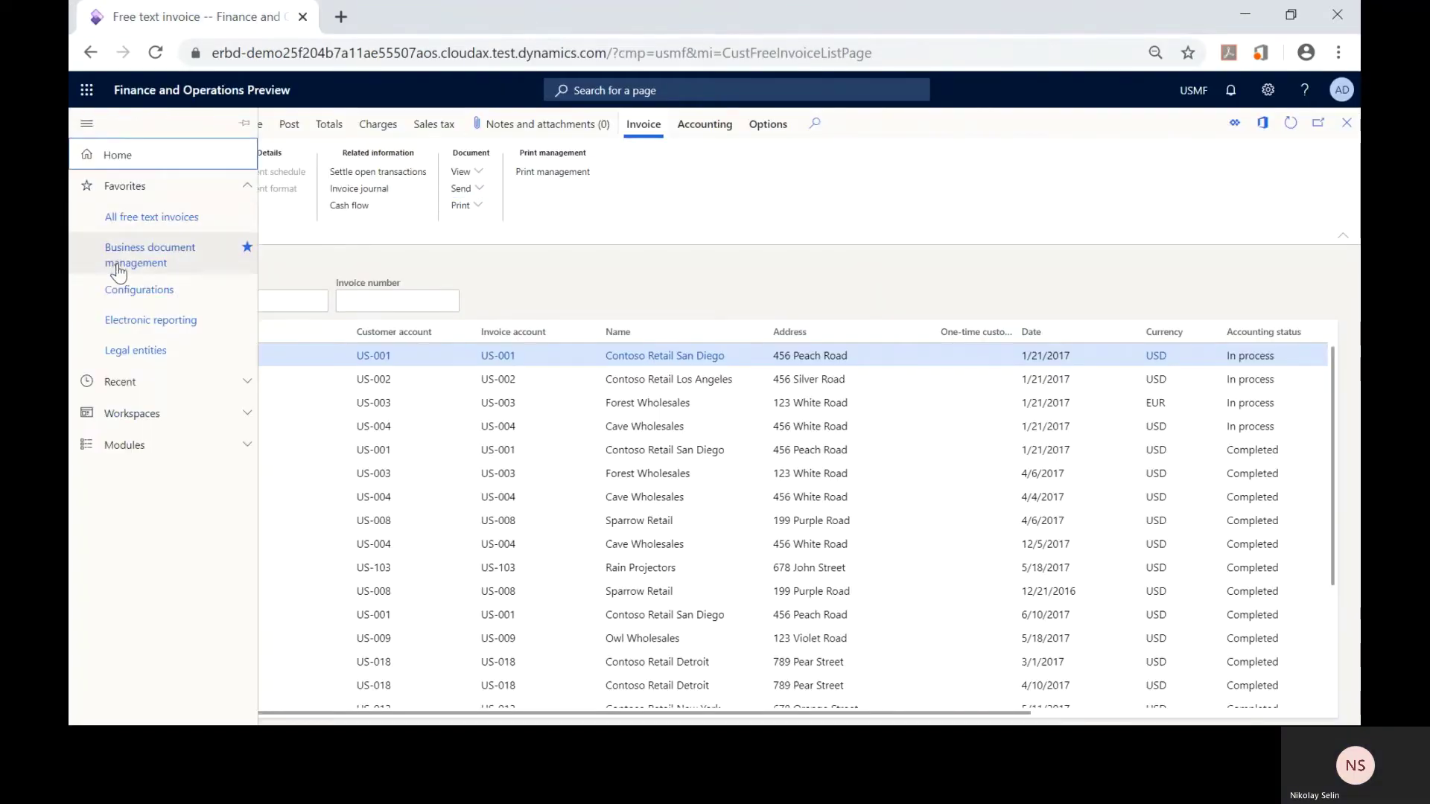
Step: Add the label 'Site' in E8 and the placeholder '[URL]' in G8 of the template
{"action": "left_click", "coordinate": [119, 262]}
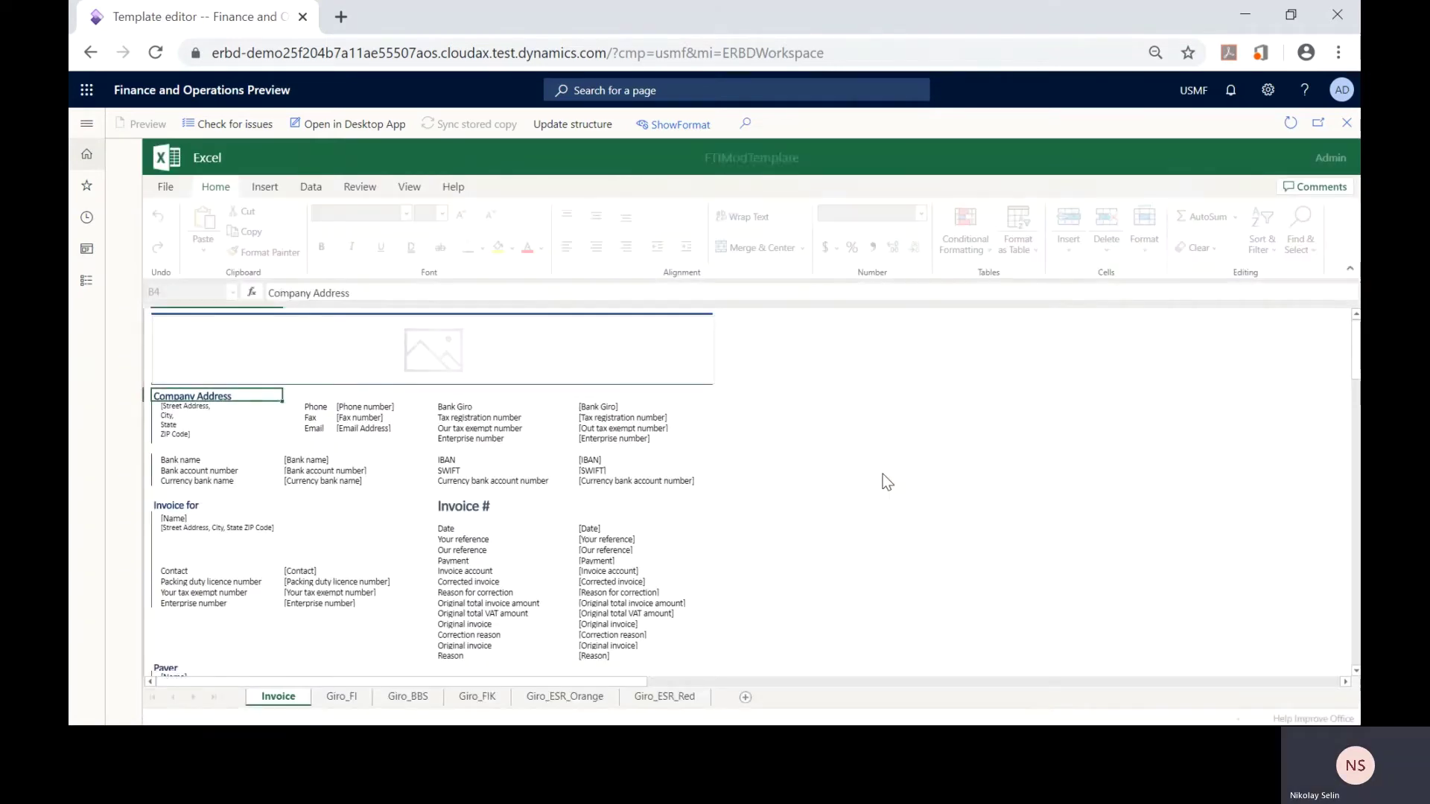
{"action": "left_click", "coordinate": [305, 438]}
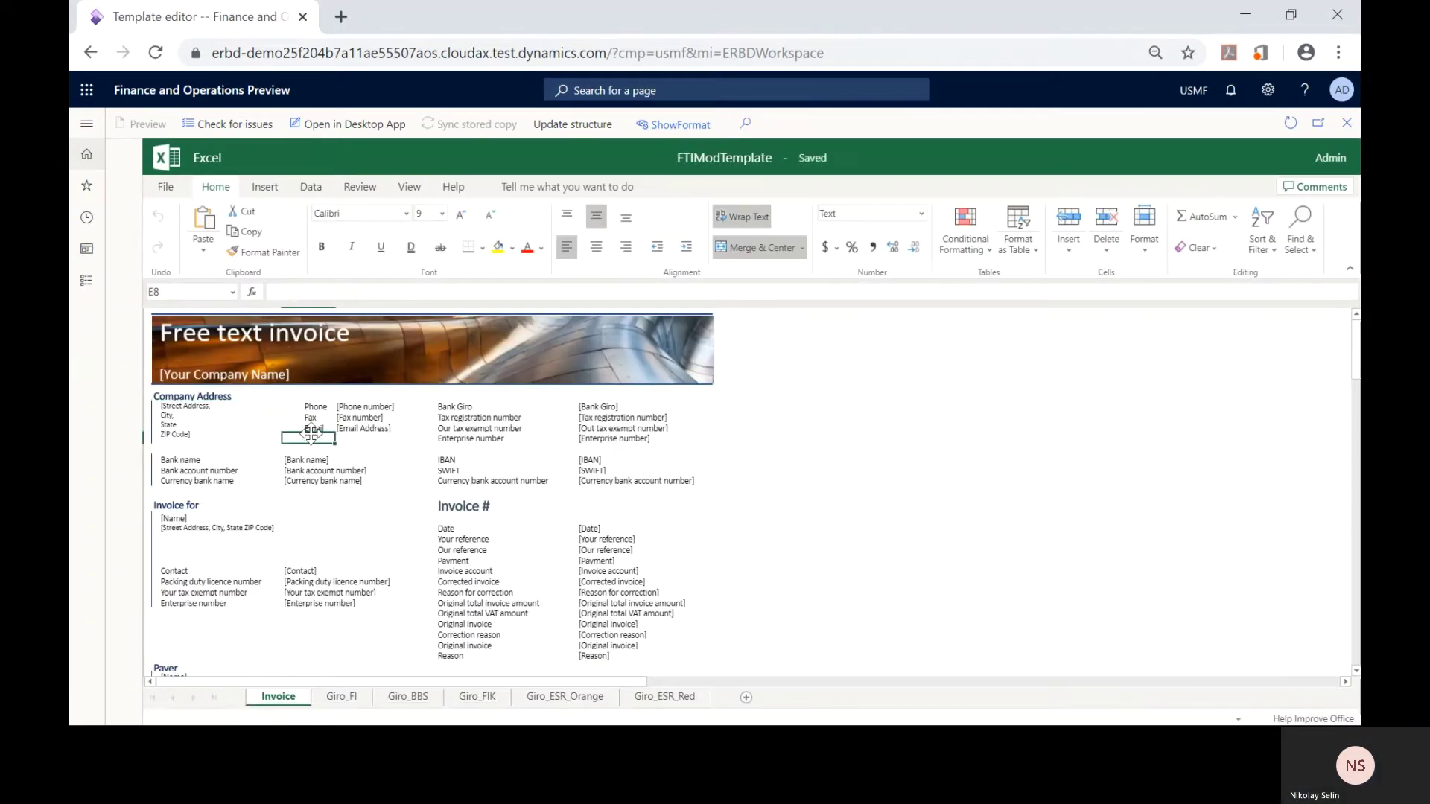
{"action": "type", "text": "Site"}
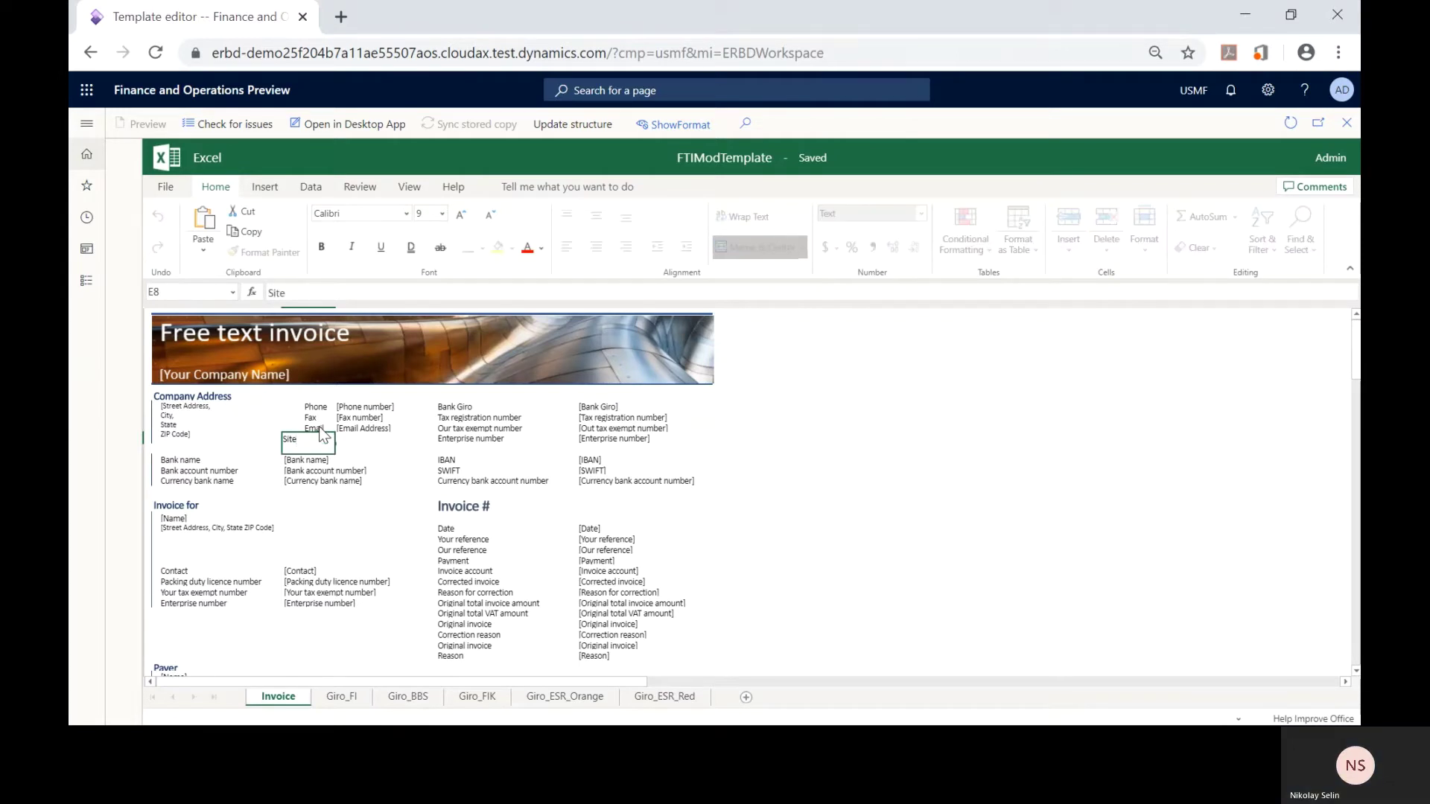
{"action": "key", "text": "Tab"}
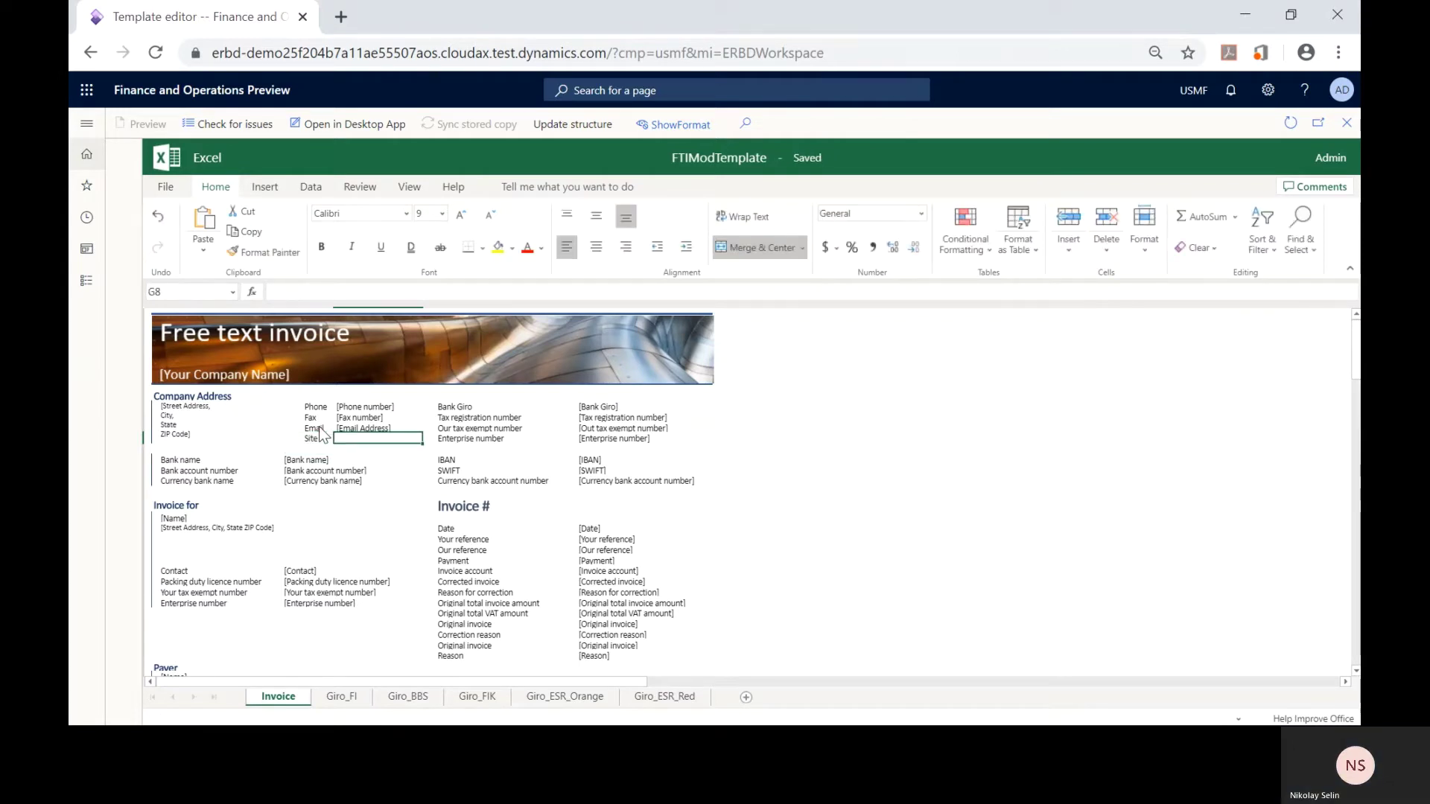
{"action": "type", "text": "[URL"}
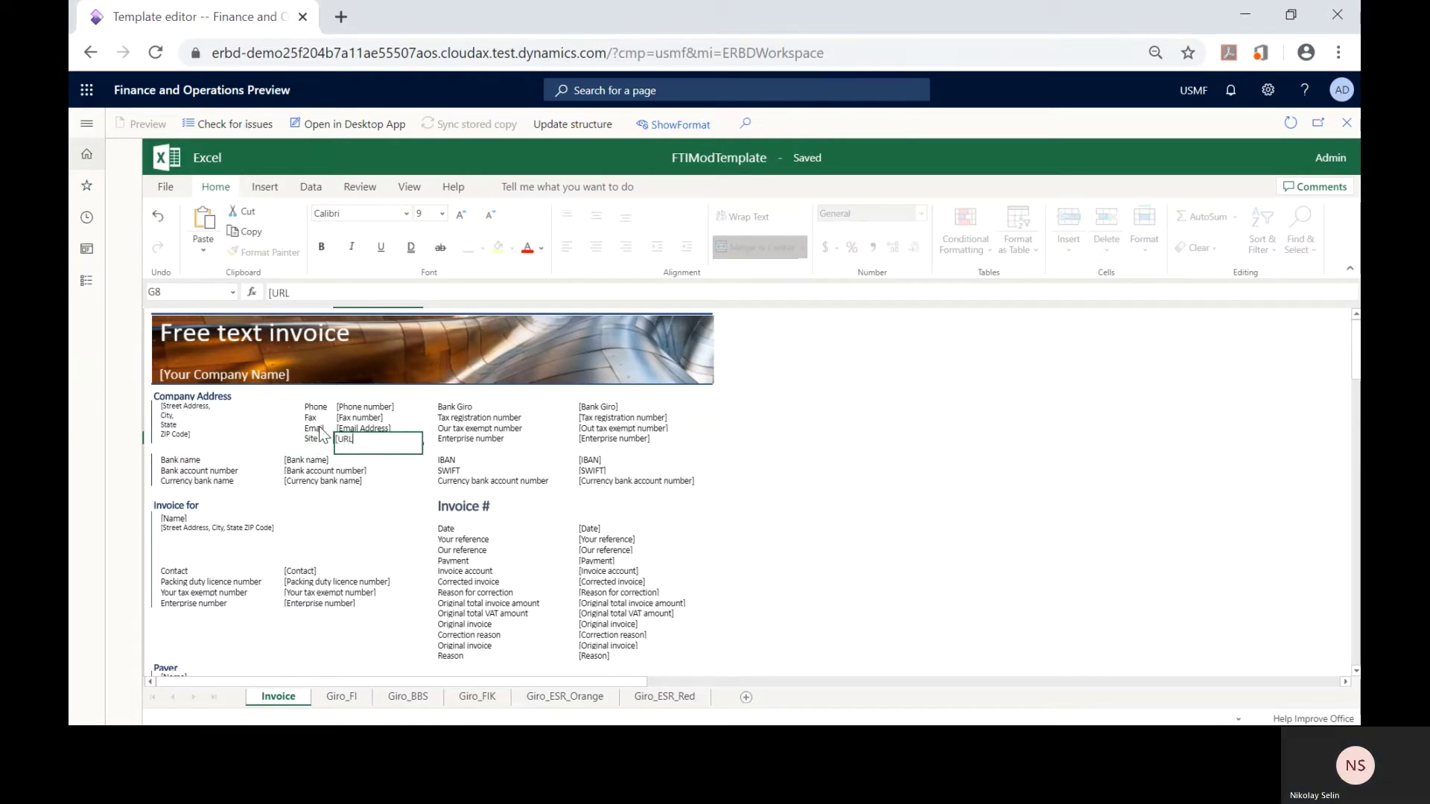
{"action": "type", "text": "]"}
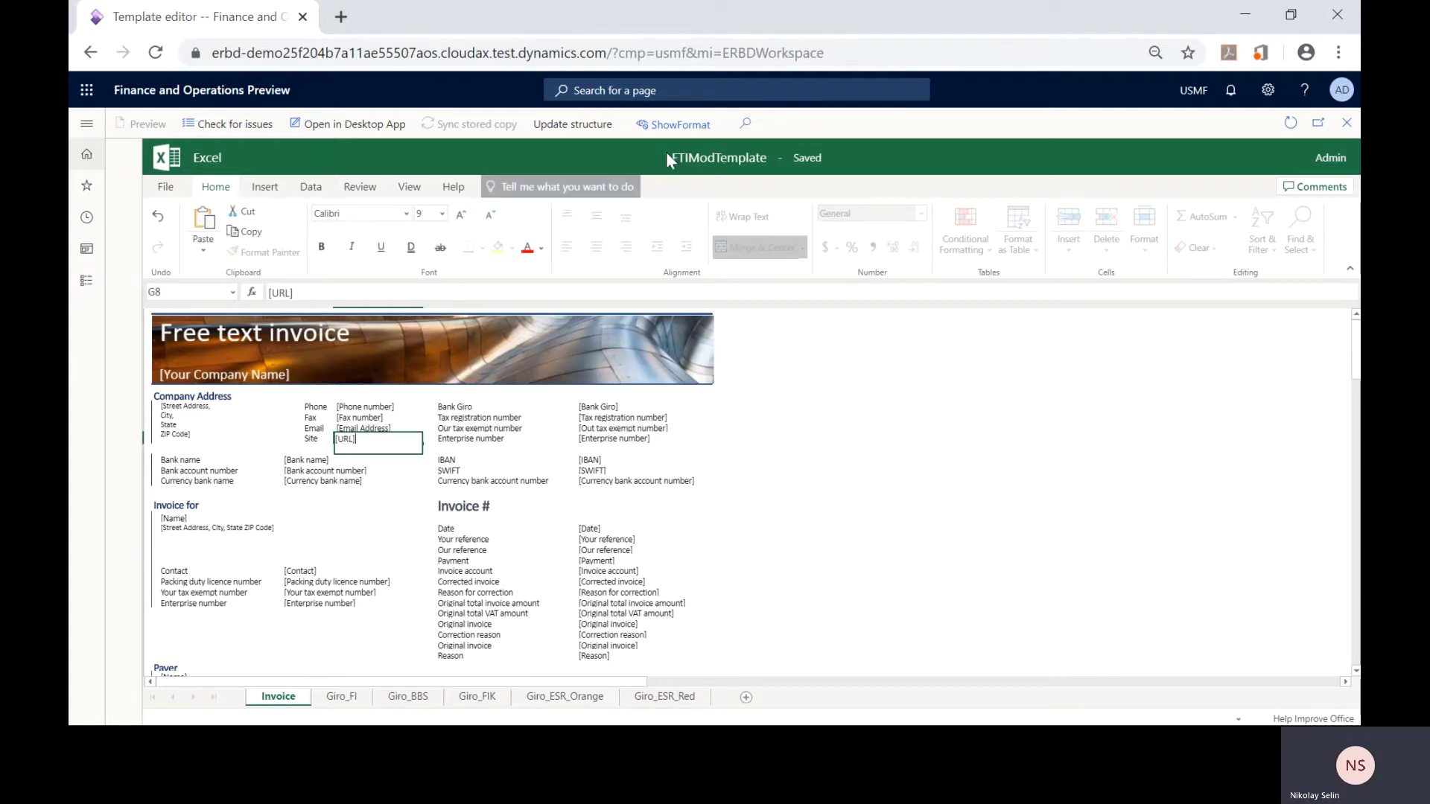
{"action": "left_click", "coordinate": [694, 123]}
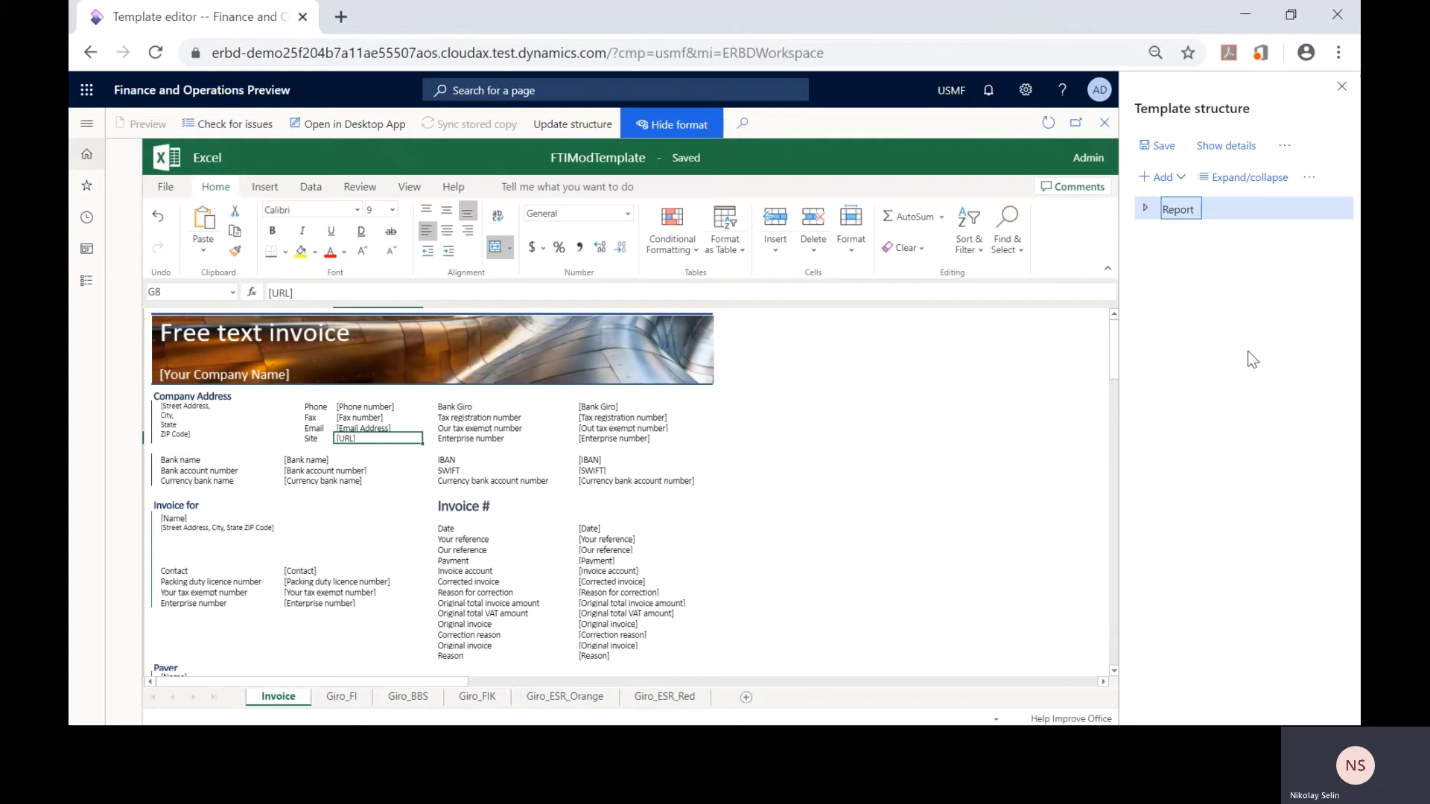
Step: Add a new Excel Cell component for cell G8 in the template structure
{"action": "left_click", "coordinate": [1159, 176]}
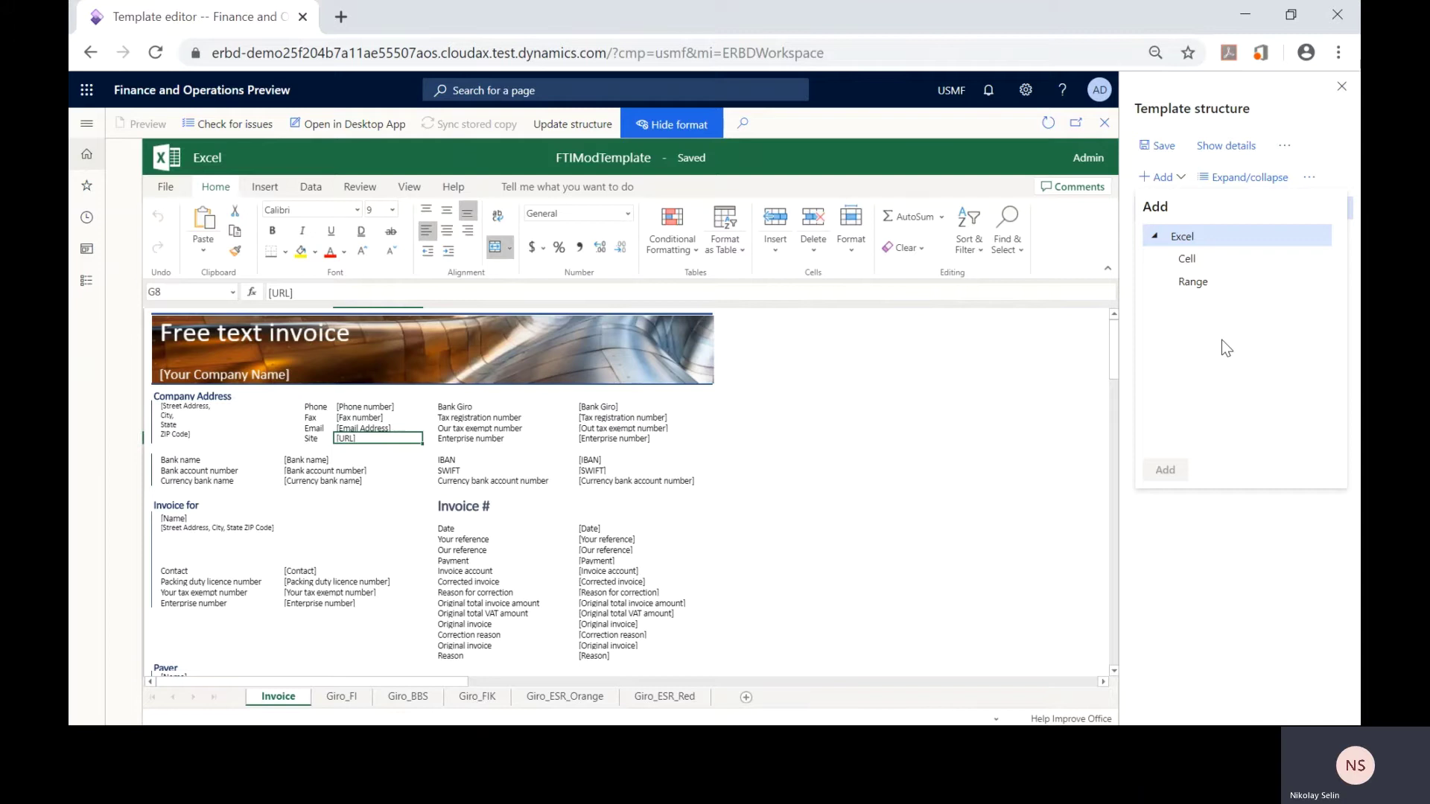
{"action": "left_click", "coordinate": [1198, 257]}
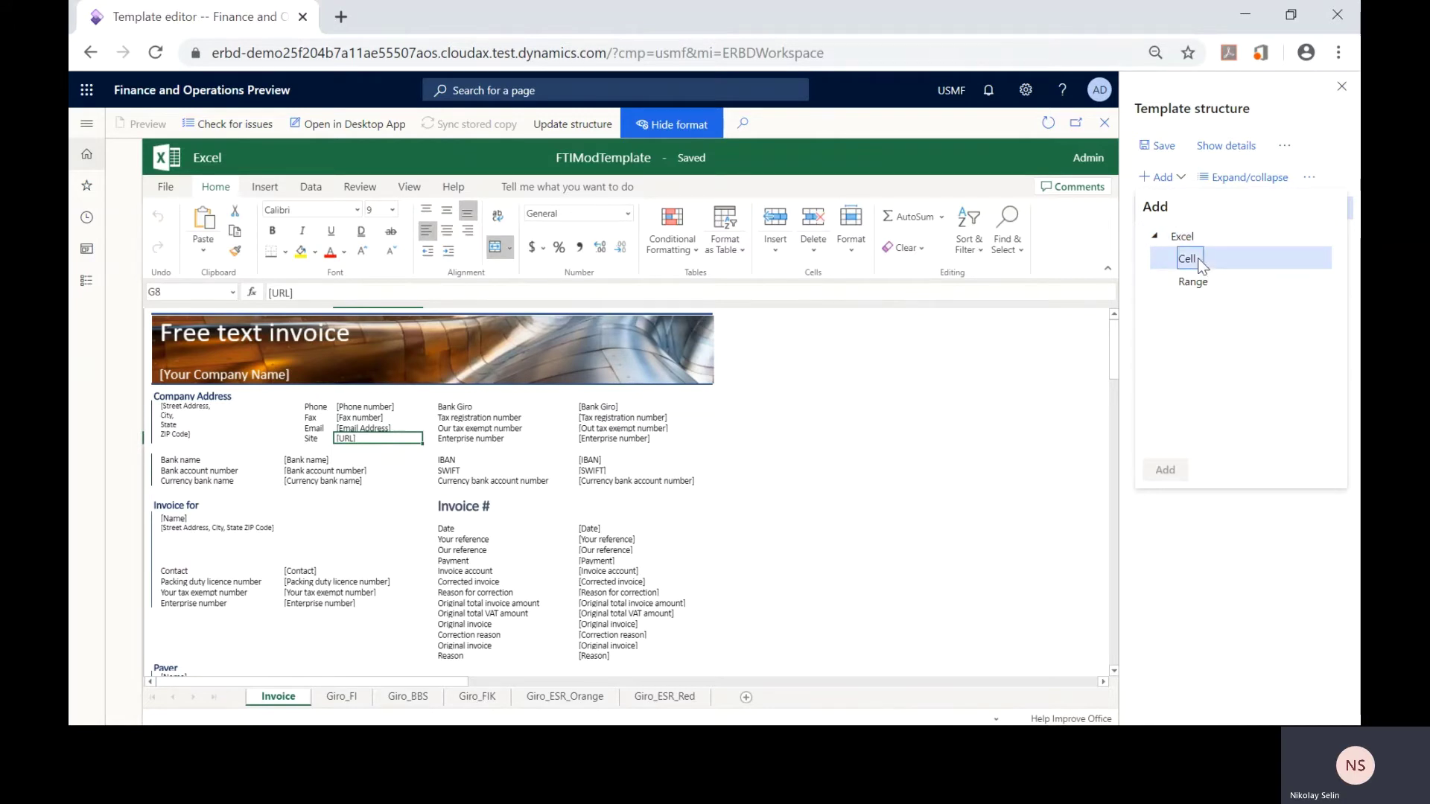
{"action": "double_click", "coordinate": [1198, 257]}
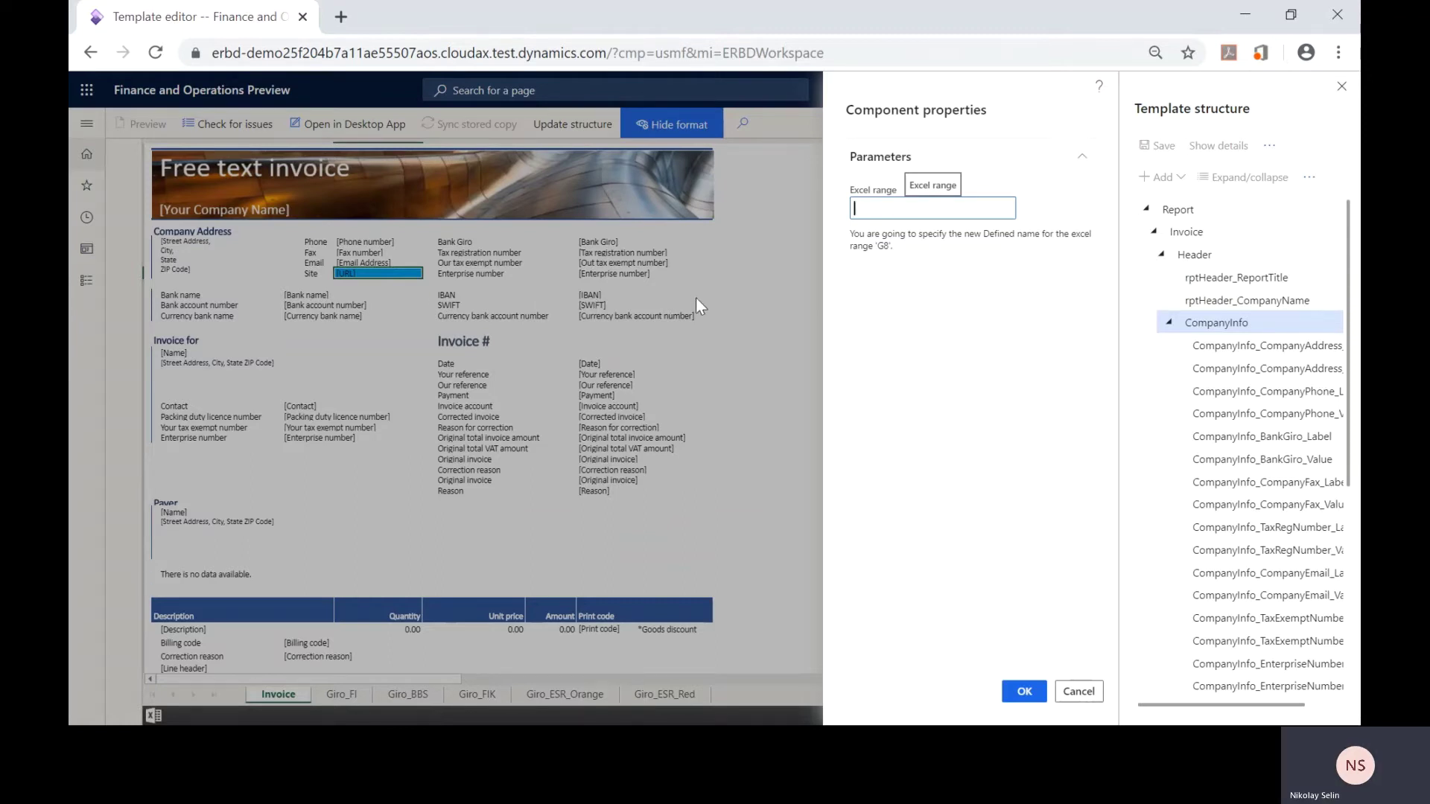
Step: Name the new cell component's Excel range 'CompanyURL' and confirm it
{"action": "left_click", "coordinate": [877, 210]}
{"action": "type", "text": "CompanyU"}
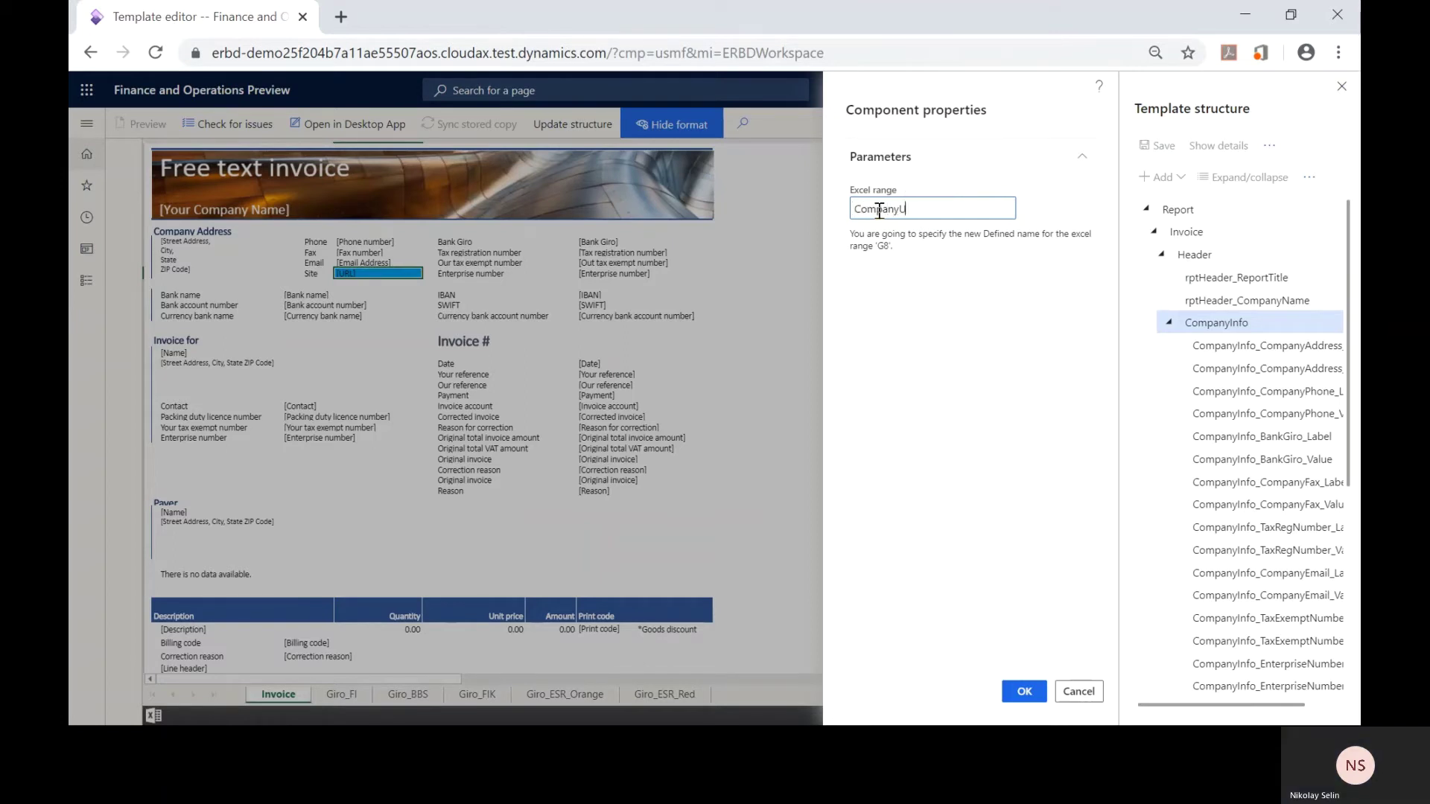
{"action": "type", "text": "RL"}
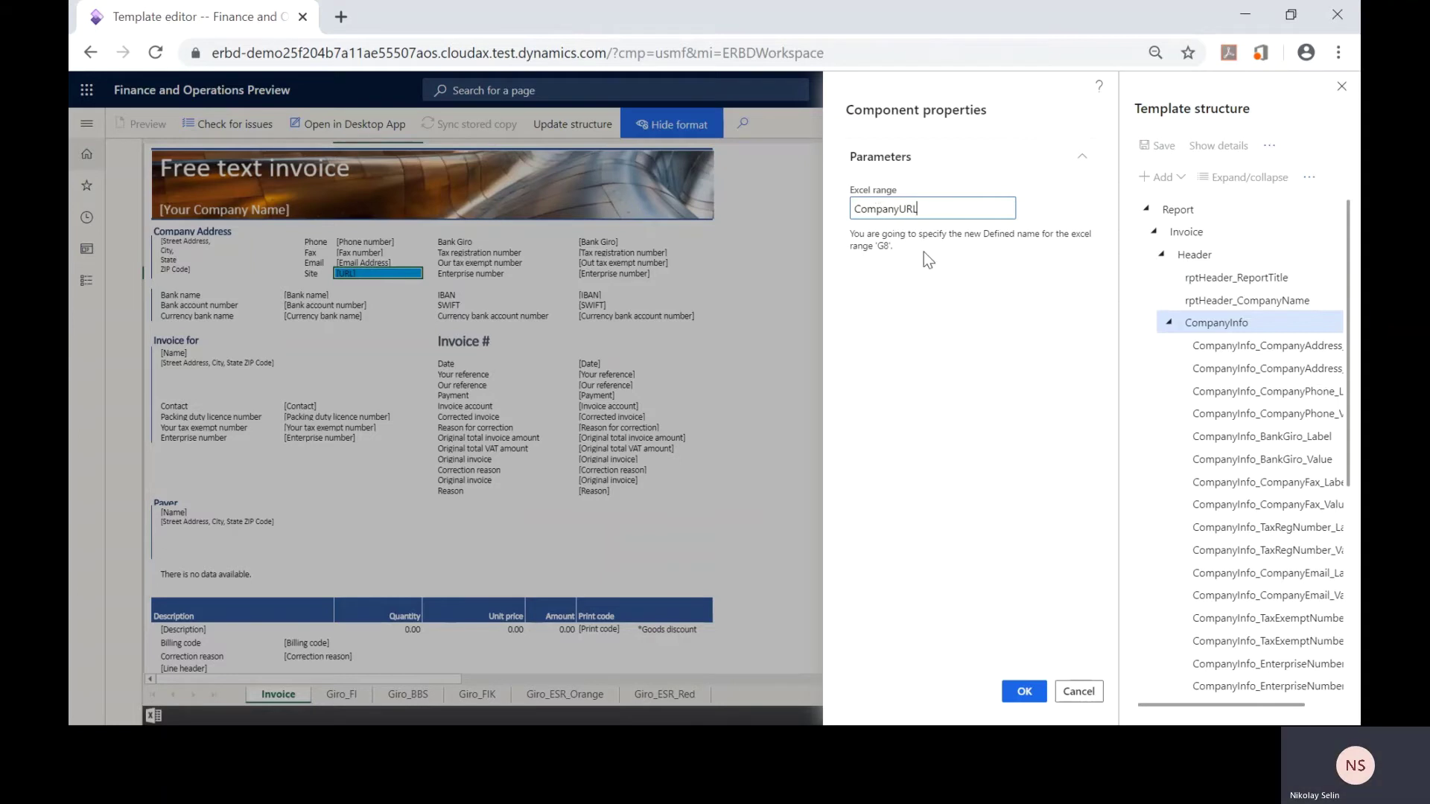
{"action": "left_click", "coordinate": [1019, 688]}
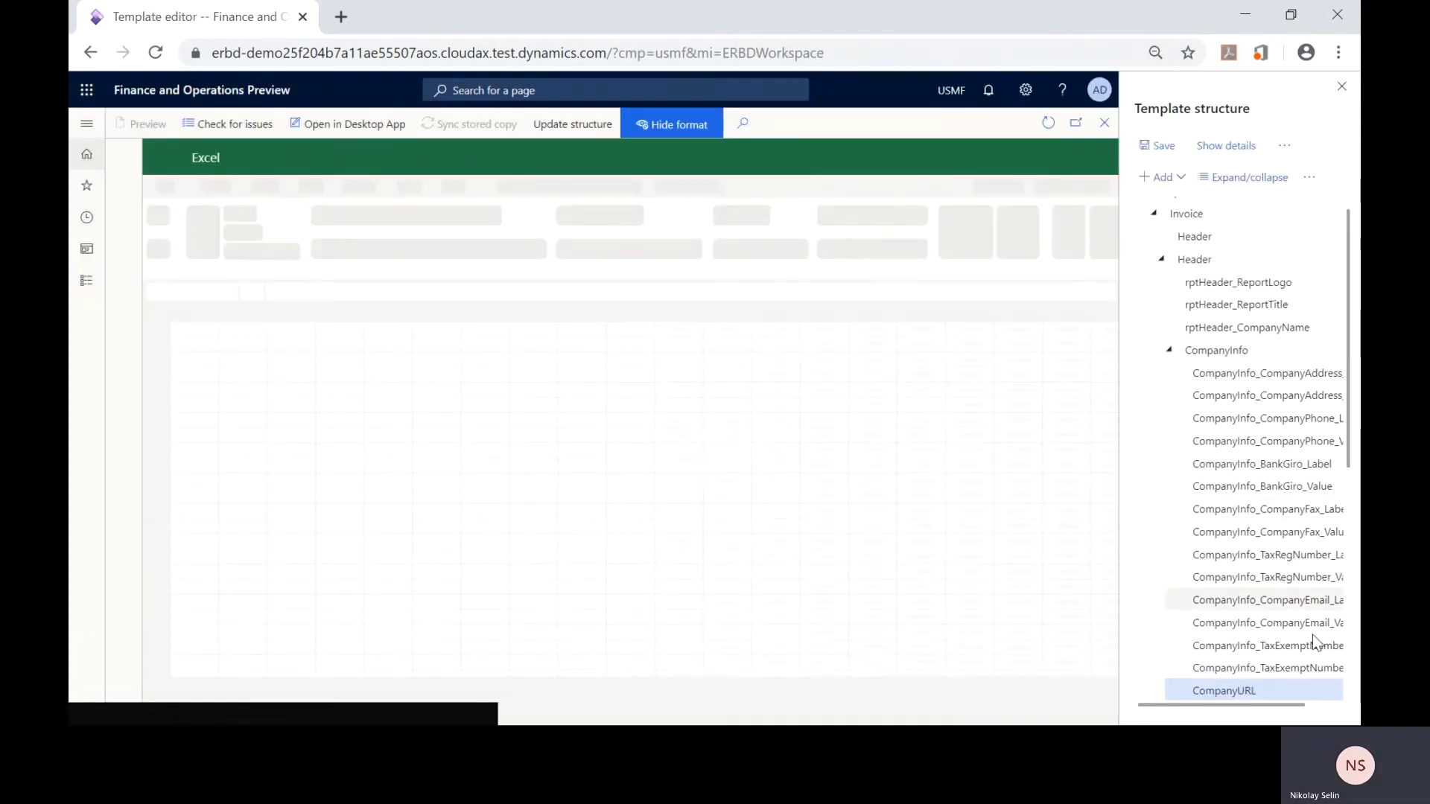
Step: Check that cell G8's defined name matches the new CompanyURL component
{"action": "scroll", "coordinate": [1299, 633], "scroll_direction": "down", "scroll_amount": 3}
{"action": "left_click", "coordinate": [1226, 487]}
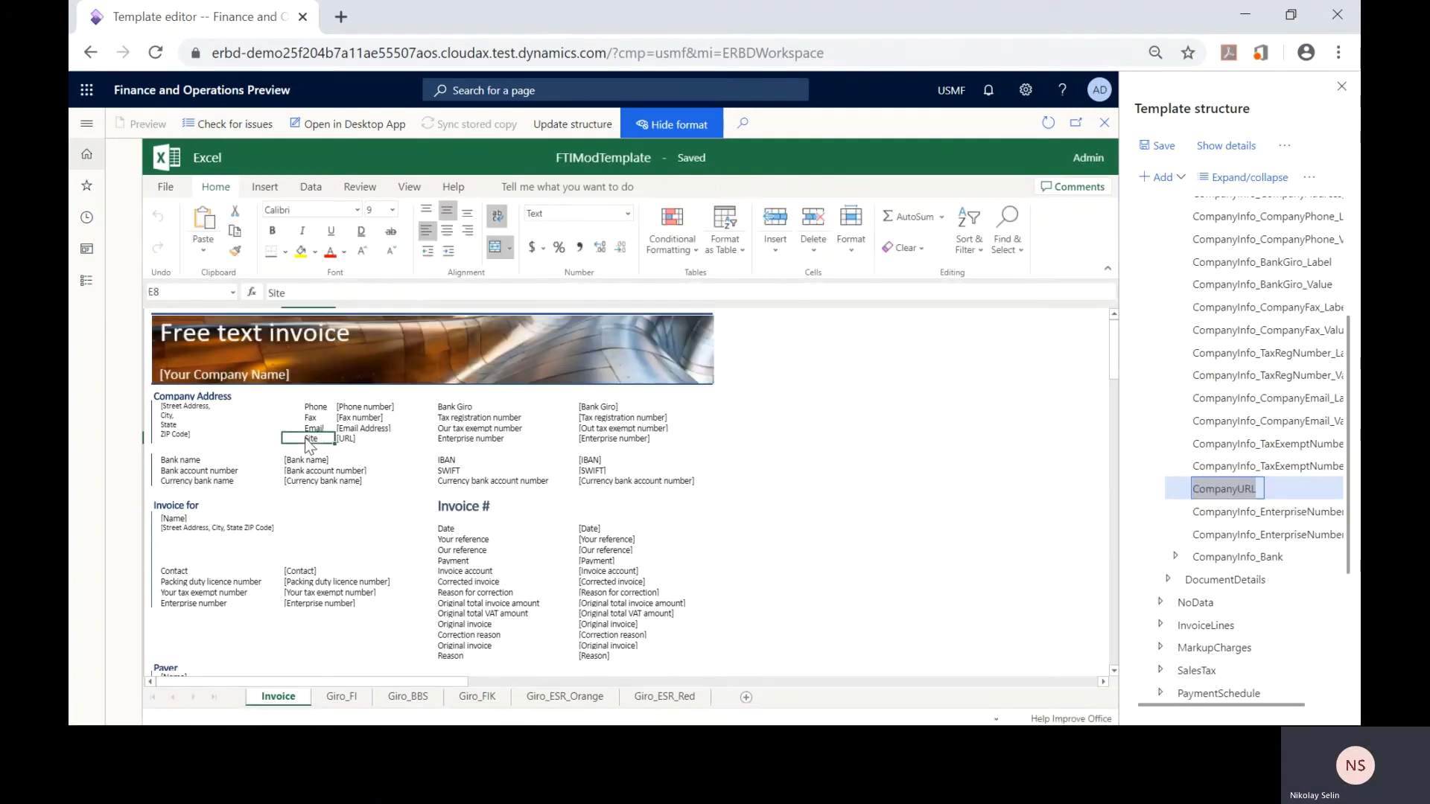
{"action": "left_click", "coordinate": [347, 441]}
{"action": "left_click", "coordinate": [209, 296]}
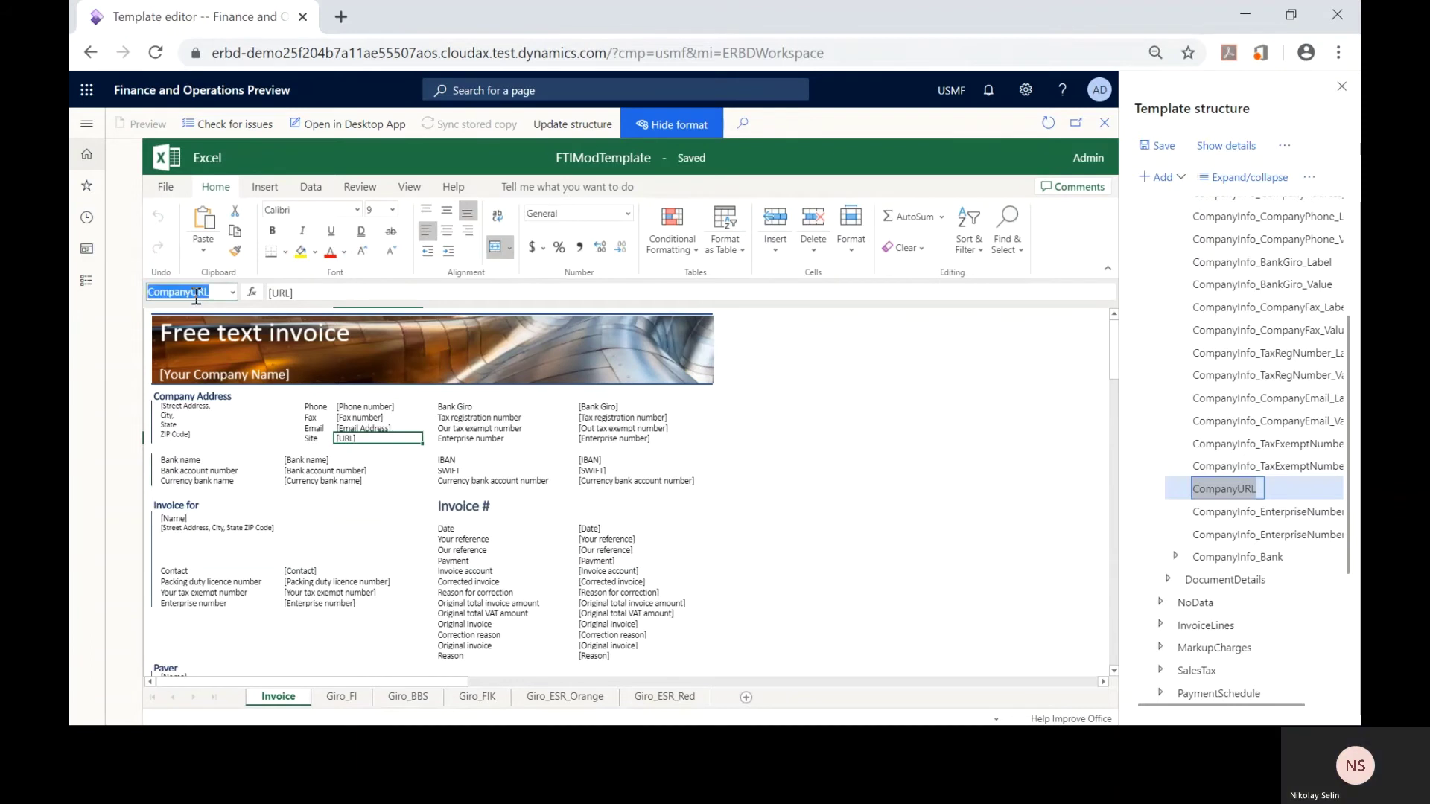
{"action": "double_click", "coordinate": [1229, 489]}
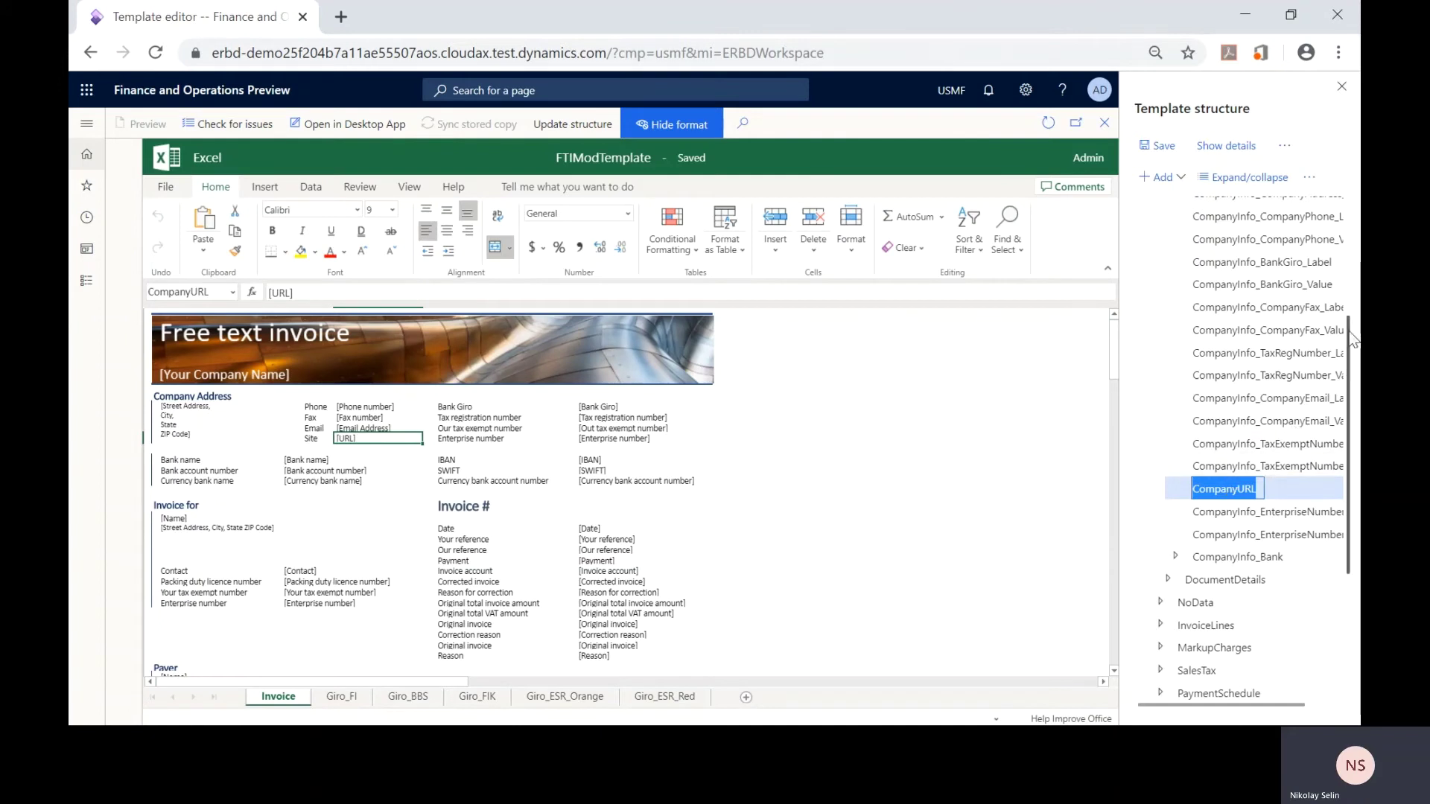
Step: Show the data source bindings and expand model > Base invoice
{"action": "left_click", "coordinate": [1309, 183]}
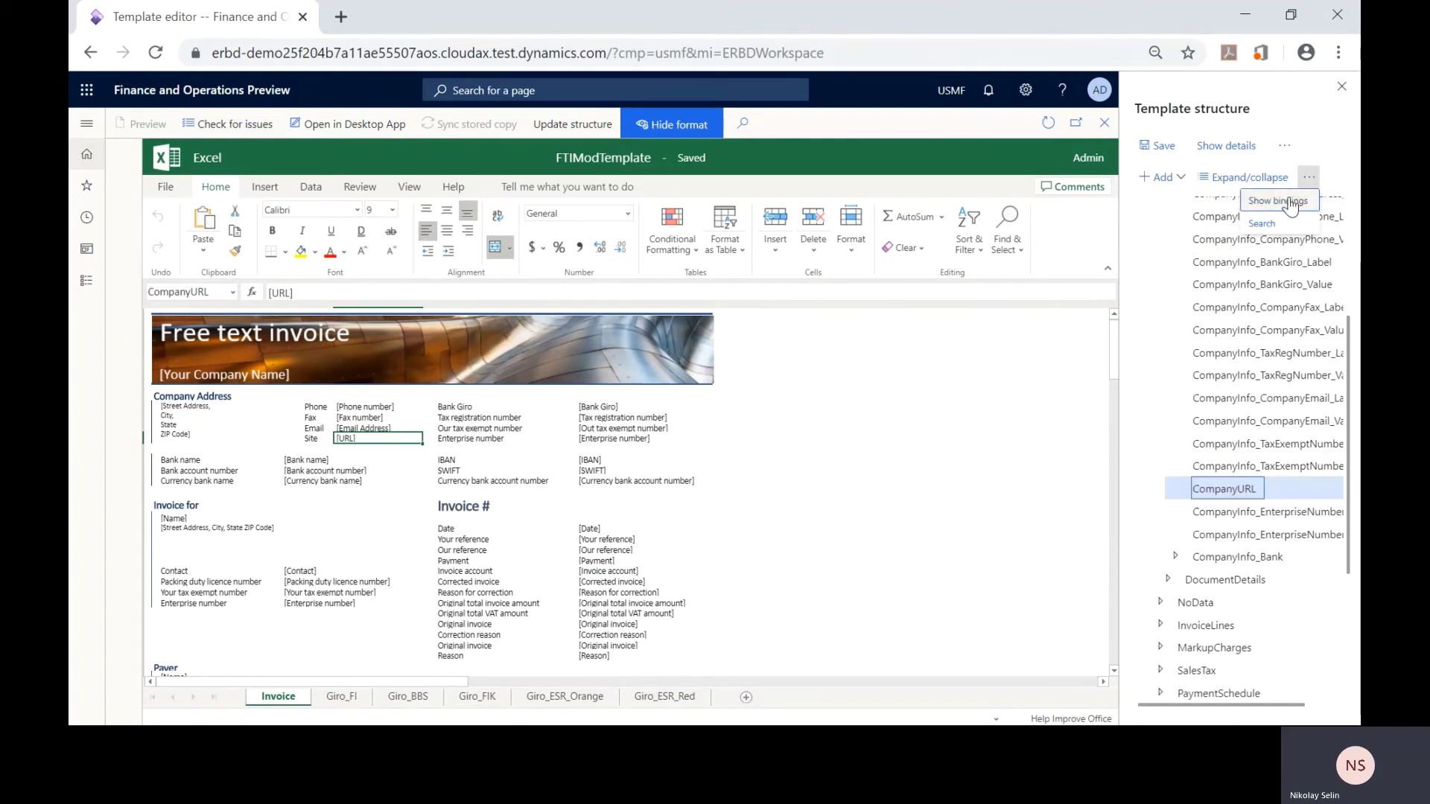
{"action": "left_click", "coordinate": [1288, 201]}
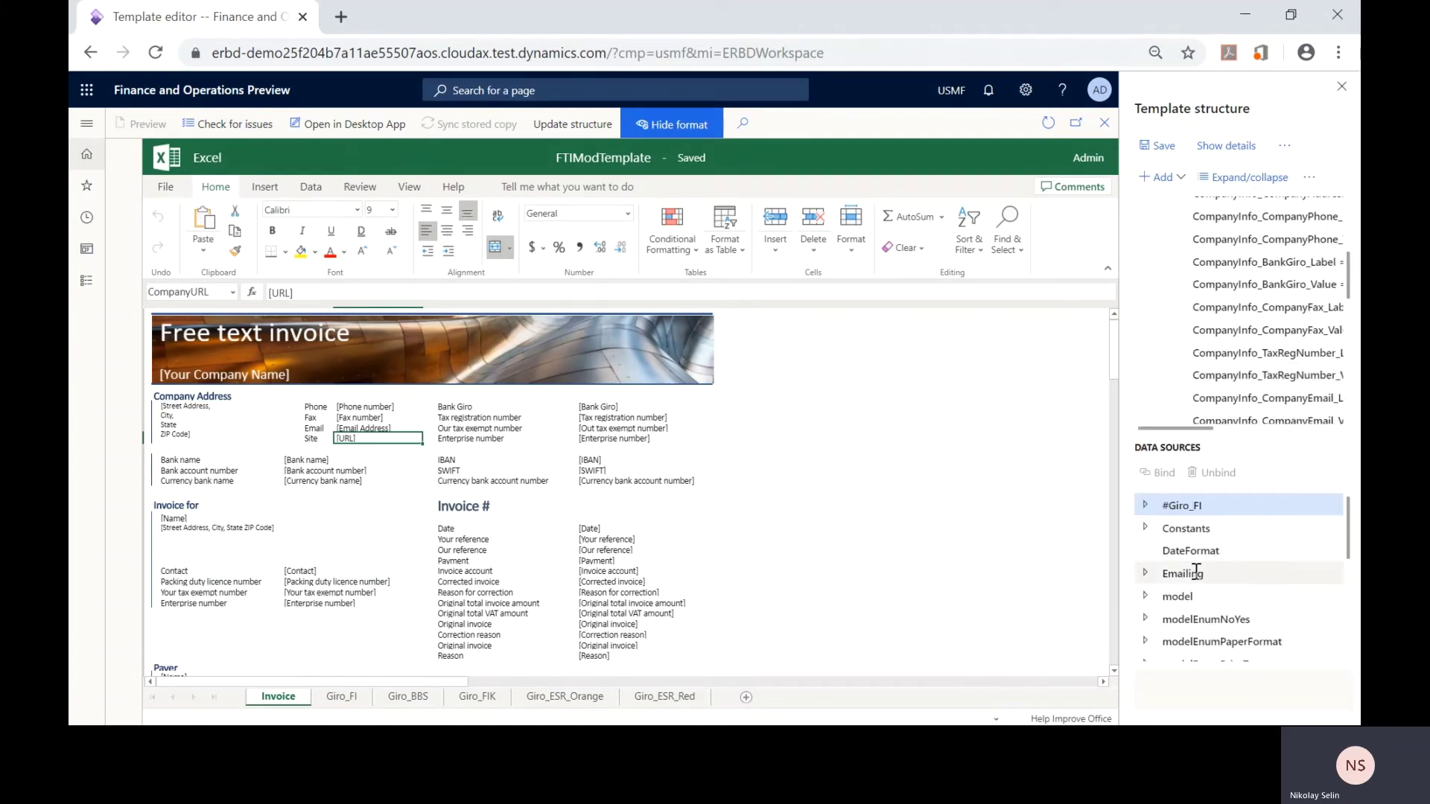
{"action": "left_click", "coordinate": [1146, 596]}
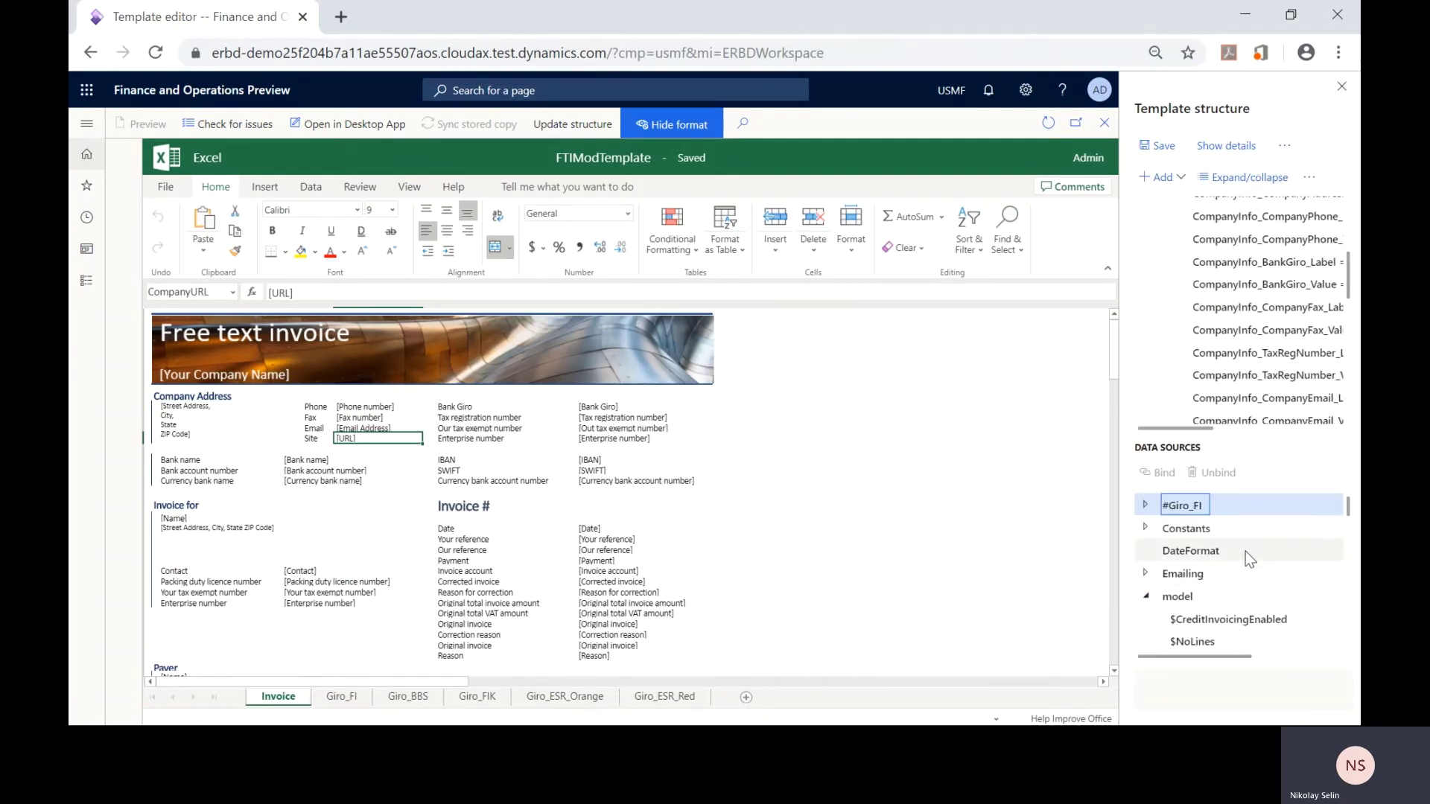
{"action": "scroll", "coordinate": [1246, 551], "scroll_direction": "down", "scroll_amount": 2}
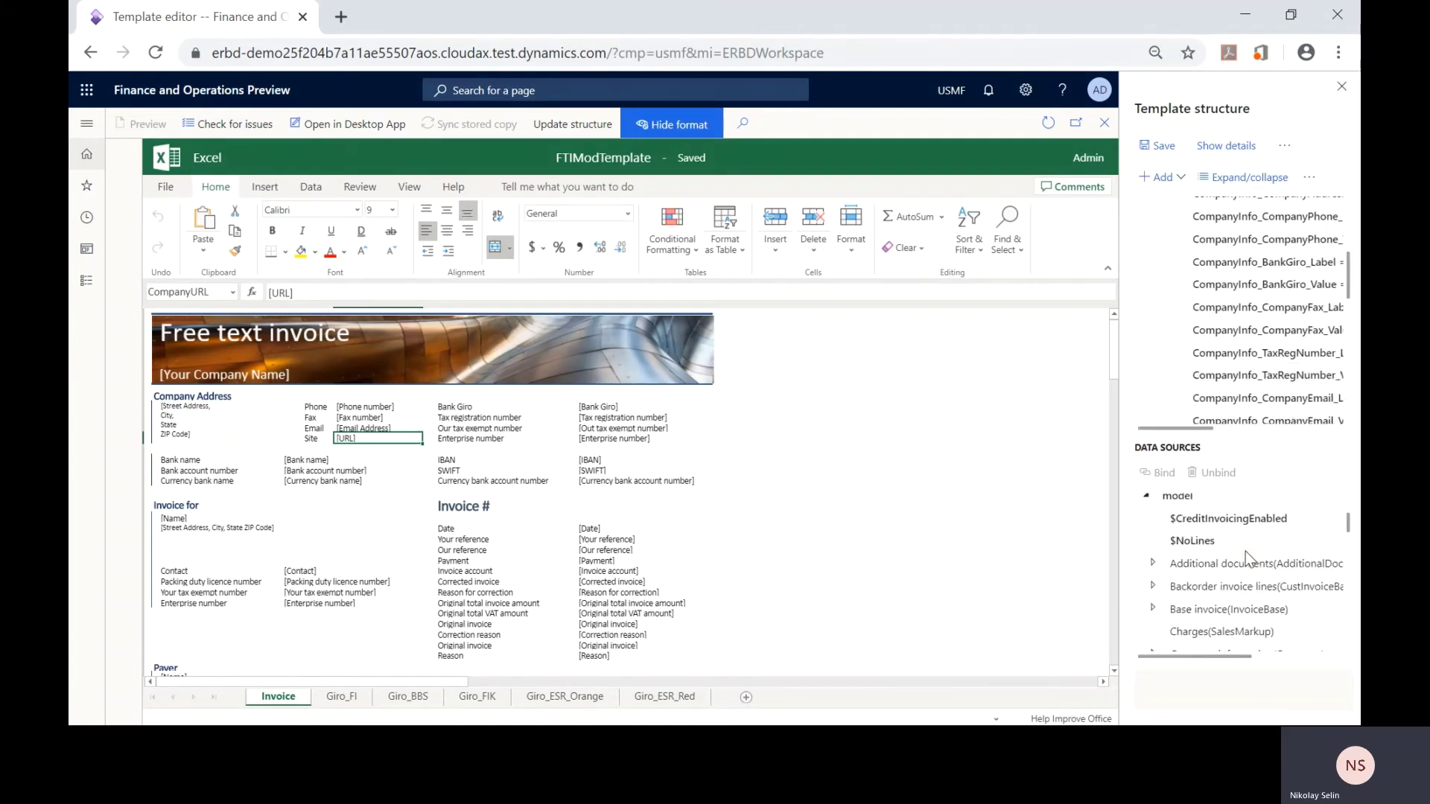
{"action": "left_click", "coordinate": [1152, 608]}
{"action": "scroll", "coordinate": [1254, 539], "scroll_direction": "down", "scroll_amount": 5}
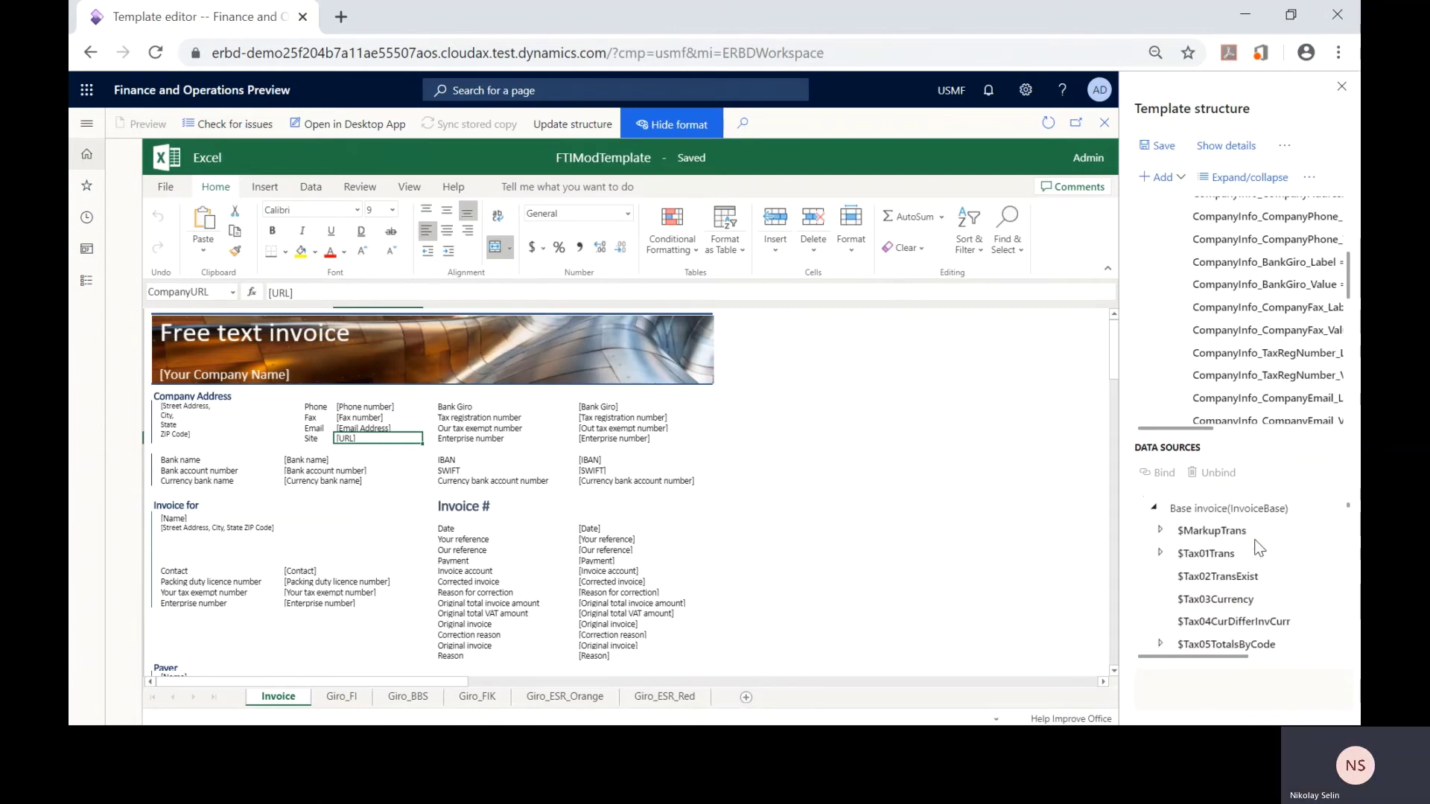
{"action": "scroll", "coordinate": [1256, 540], "scroll_direction": "down", "scroll_amount": 6}
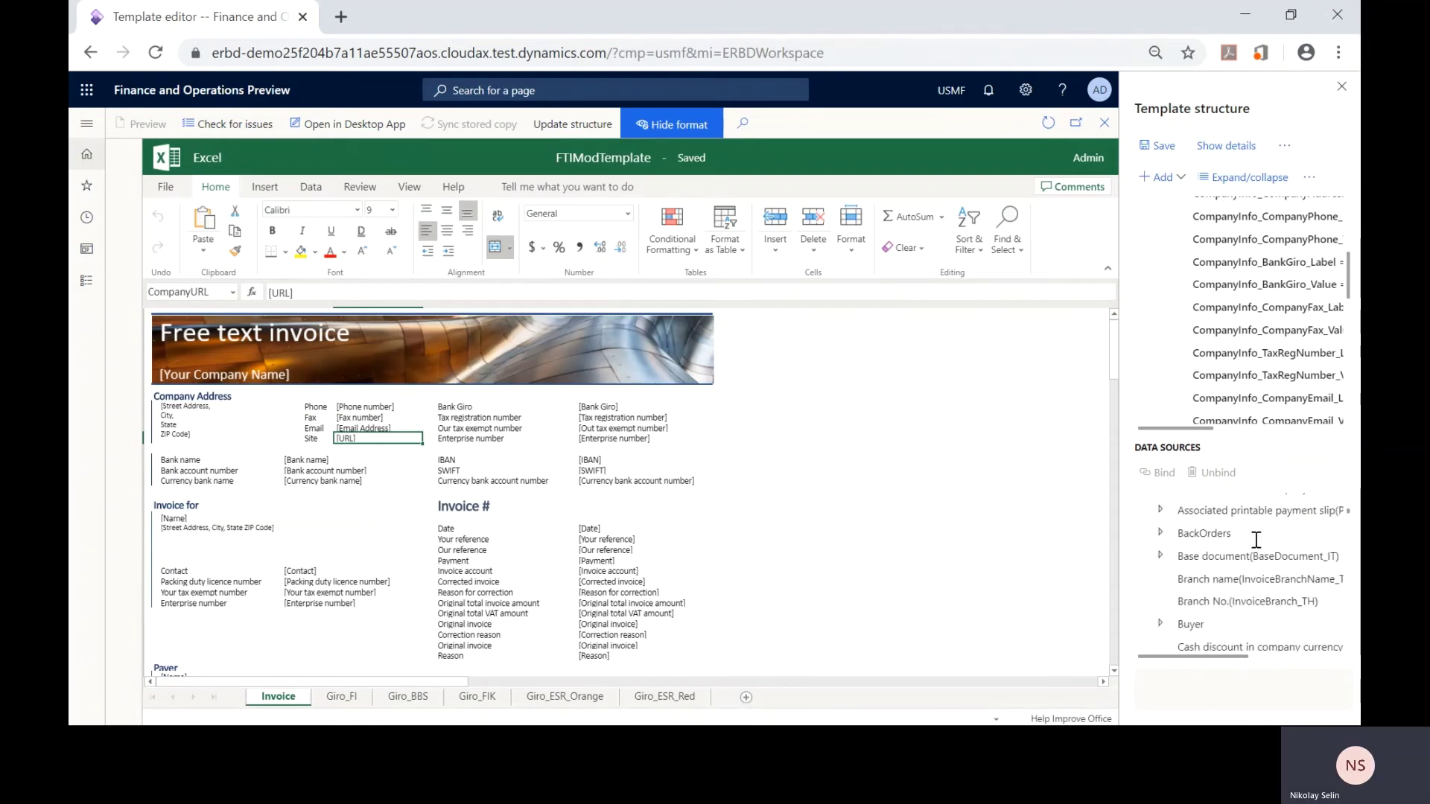
{"action": "scroll", "coordinate": [1256, 539], "scroll_direction": "down", "scroll_amount": 3}
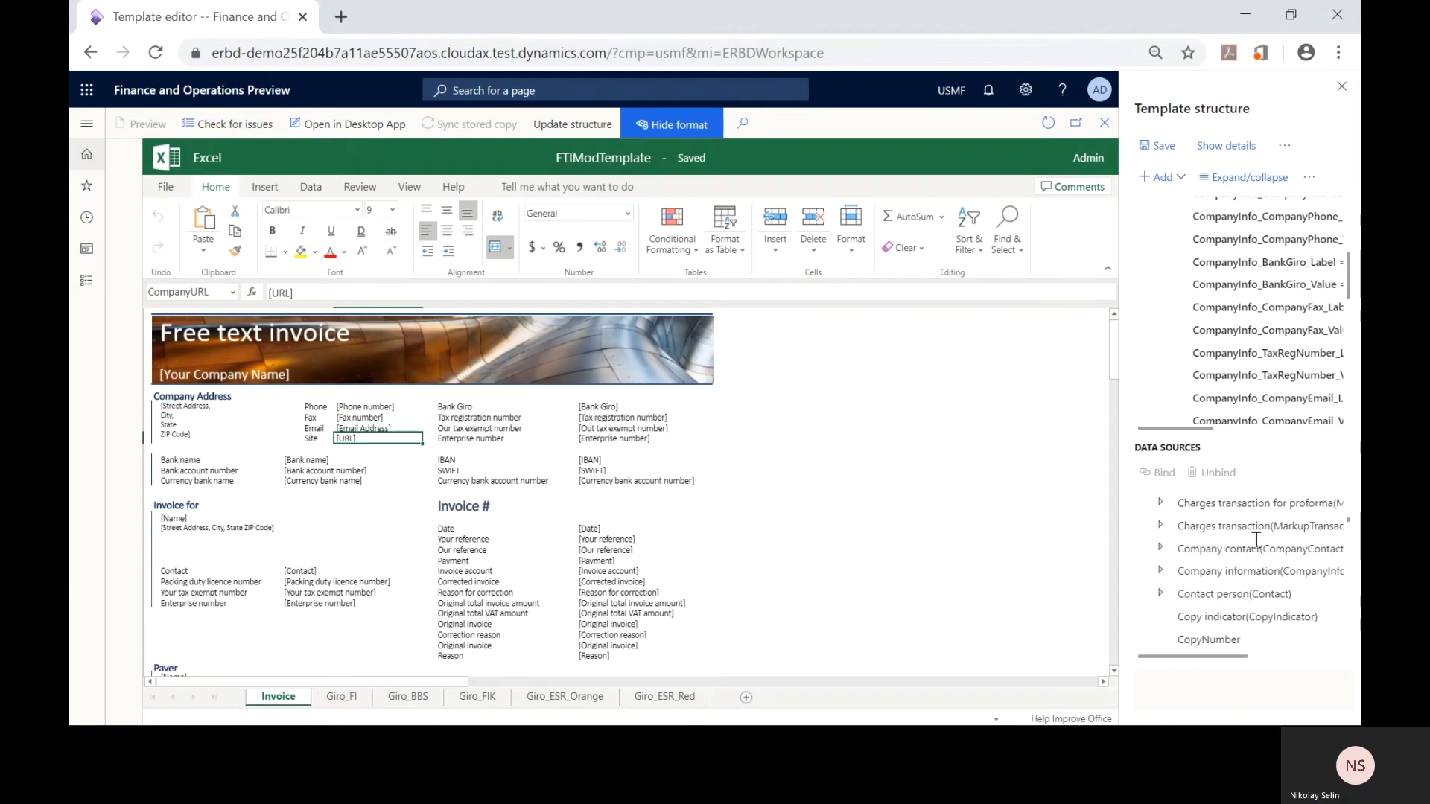
Step: Bind CompanyURL to Company information's Website URI field and save the template
{"action": "left_click", "coordinate": [1160, 570]}
{"action": "scroll", "coordinate": [1238, 538], "scroll_direction": "down", "scroll_amount": 8}
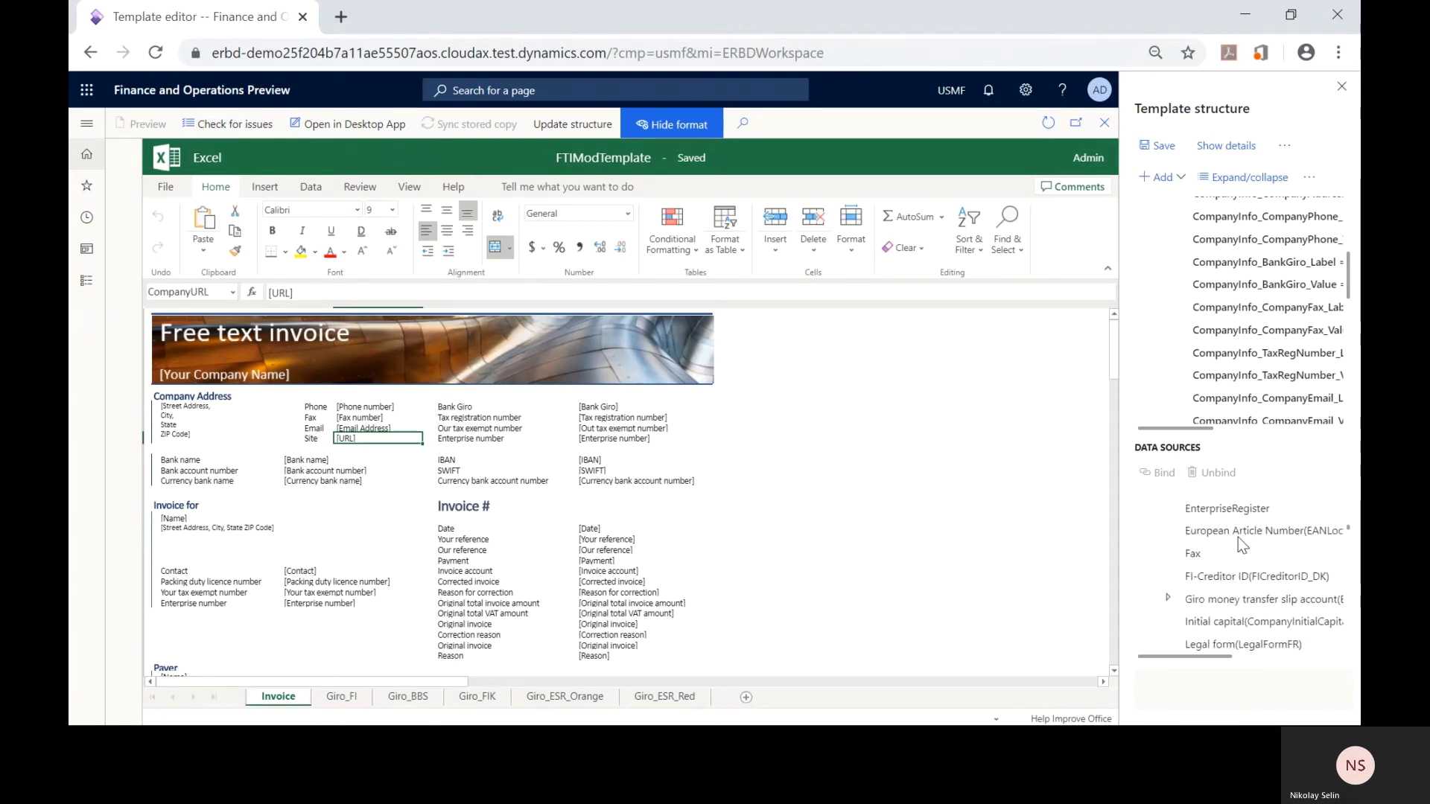
{"action": "scroll", "coordinate": [1238, 538], "scroll_direction": "down", "scroll_amount": 3}
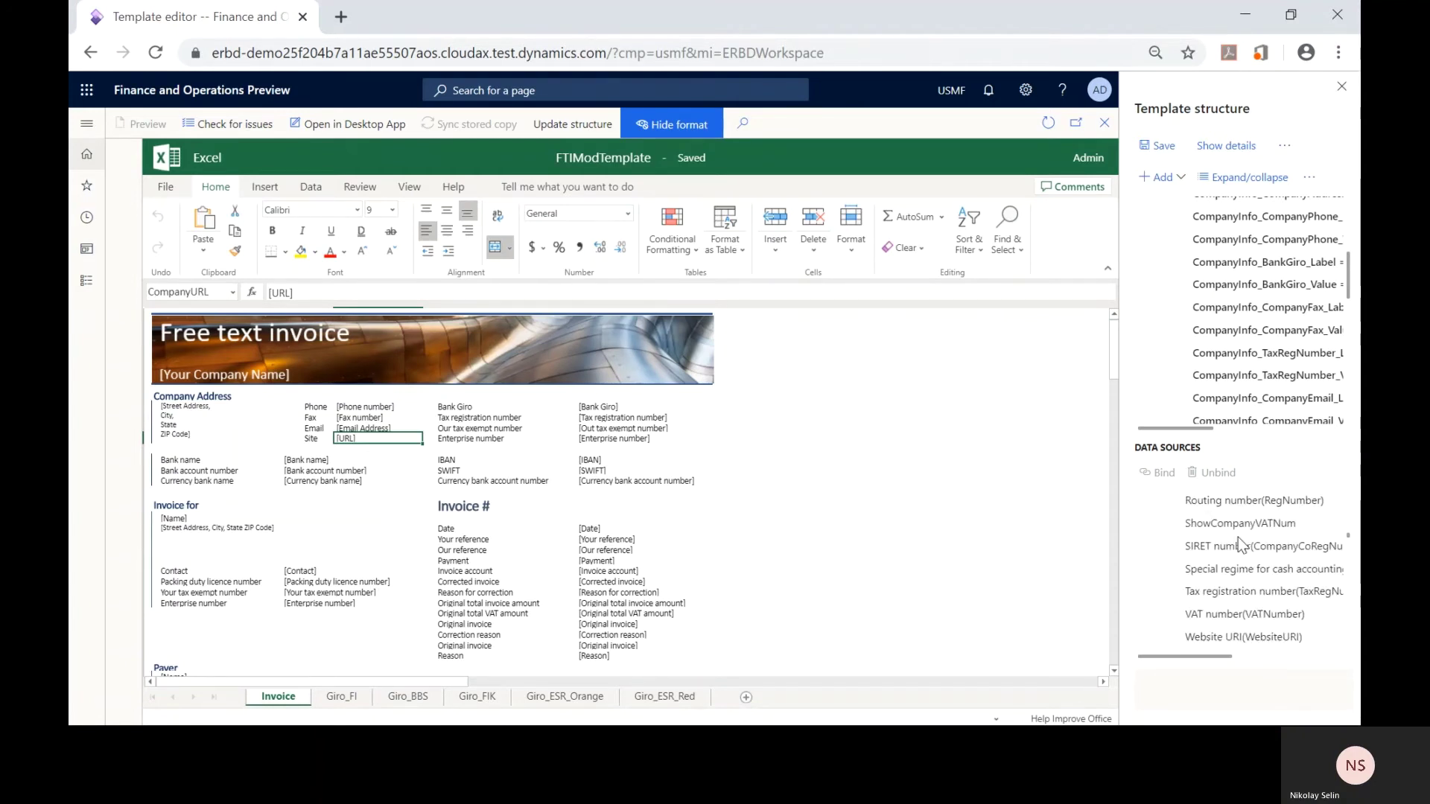
{"action": "left_click", "coordinate": [1234, 536]}
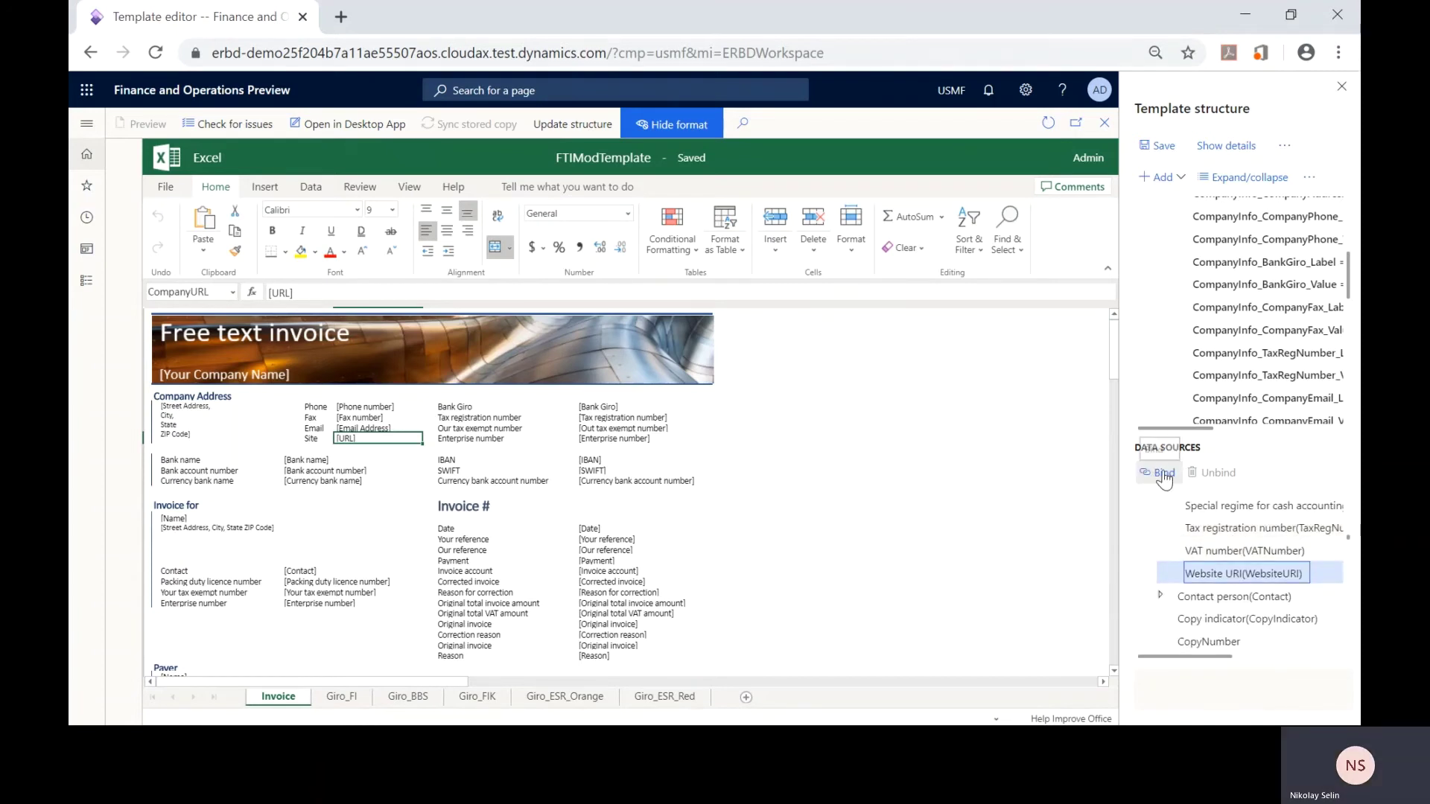
{"action": "left_click", "coordinate": [1164, 474]}
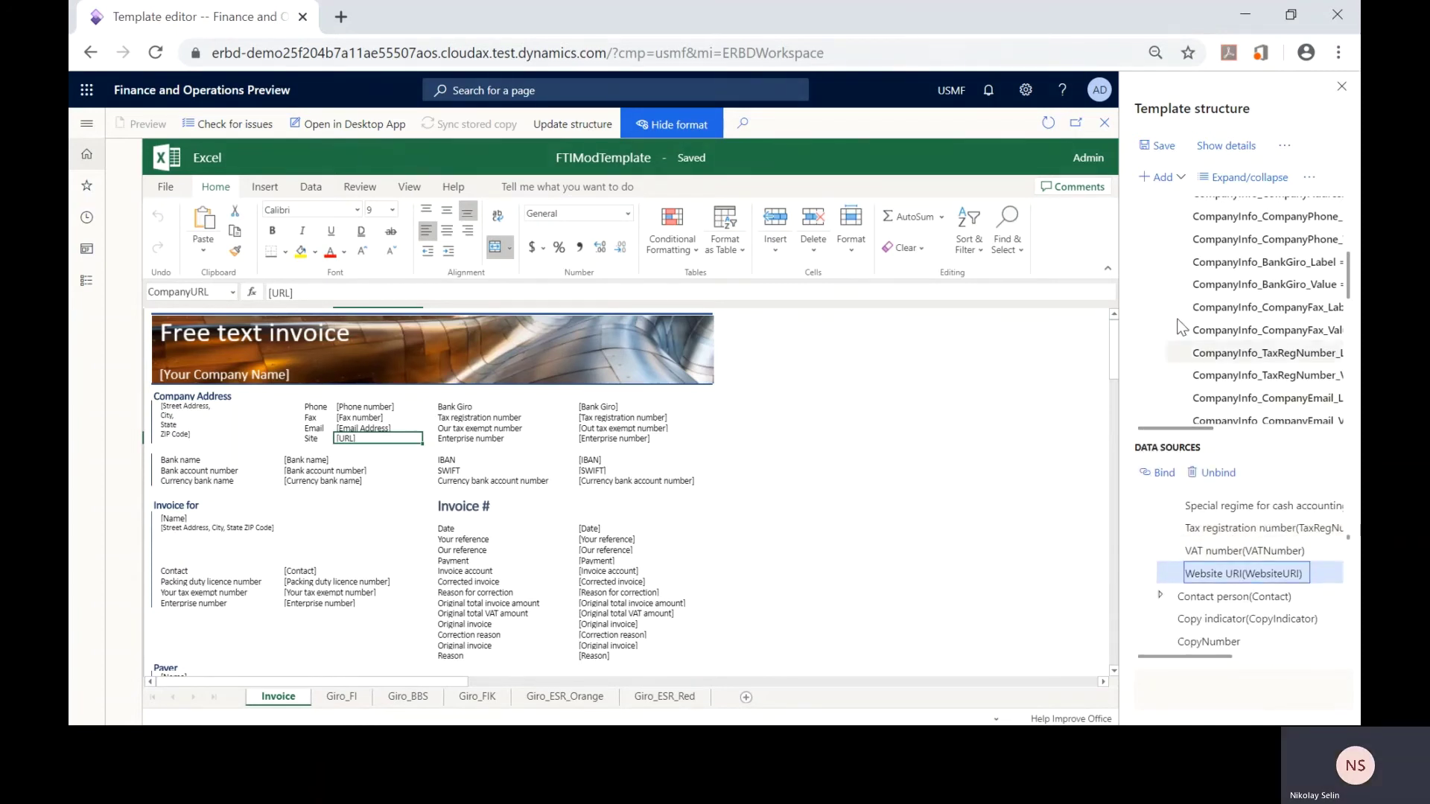
{"action": "left_click", "coordinate": [1164, 147]}
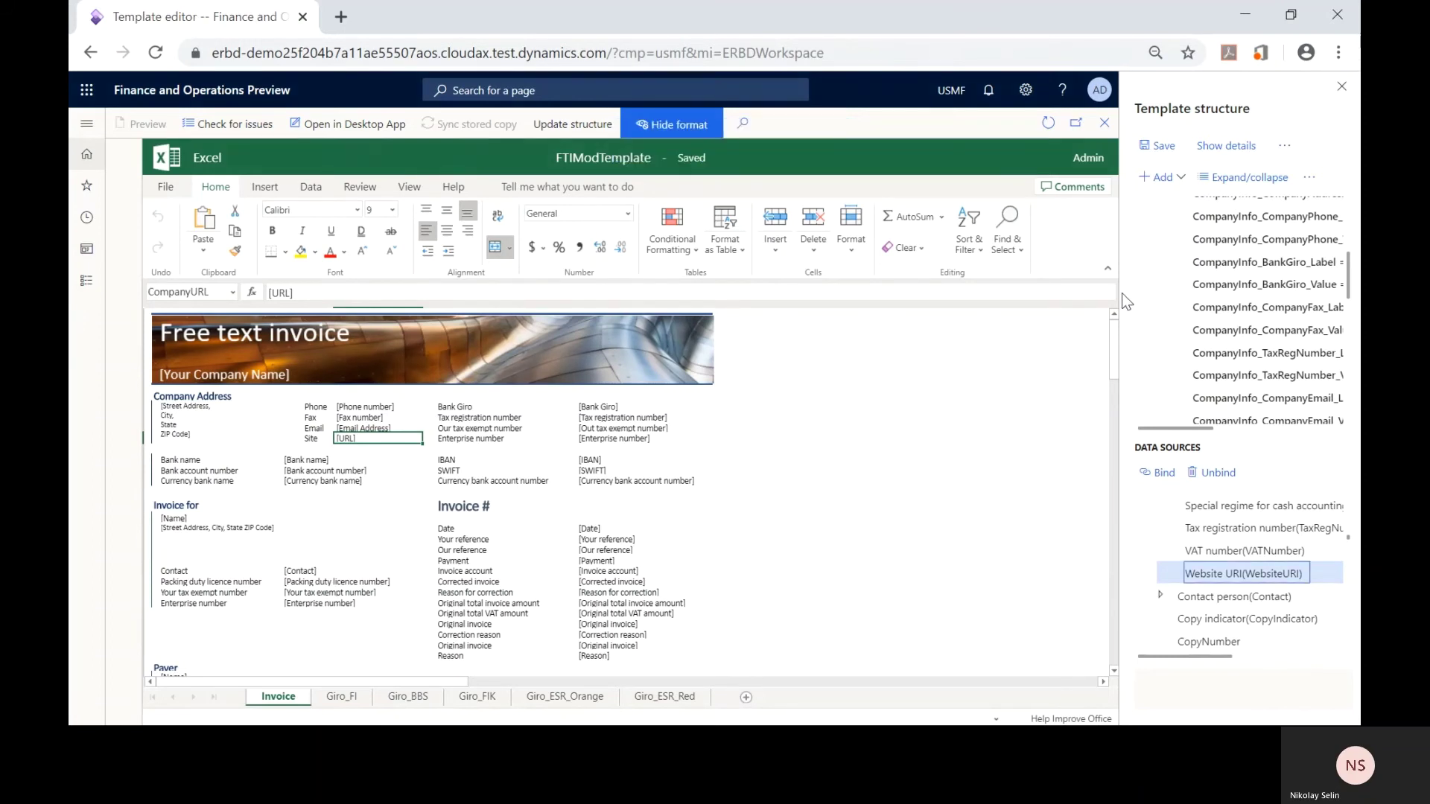
Step: Print the first unposted free text invoice again from All free text invoices
{"action": "left_click", "coordinate": [86, 124]}
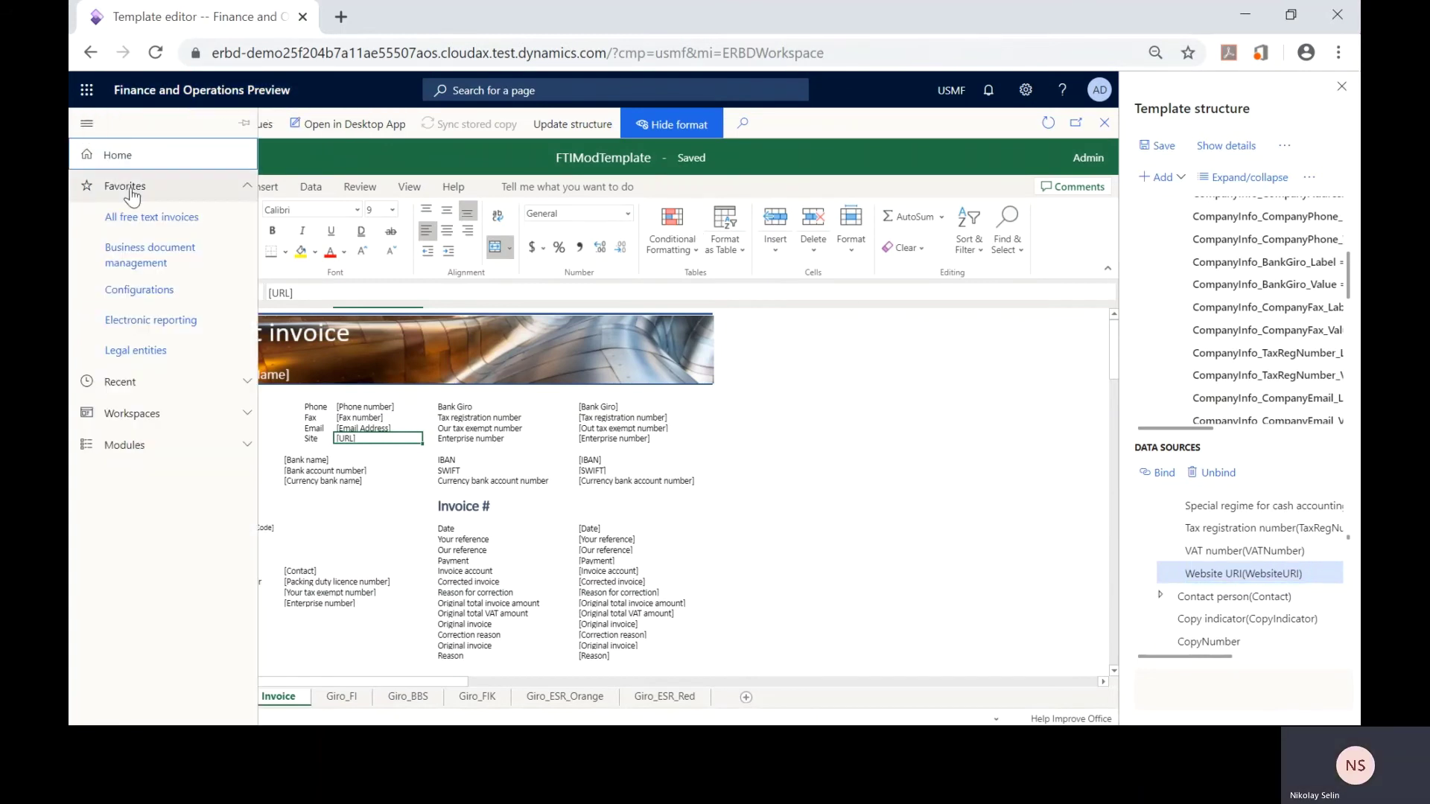
{"action": "left_click", "coordinate": [153, 242]}
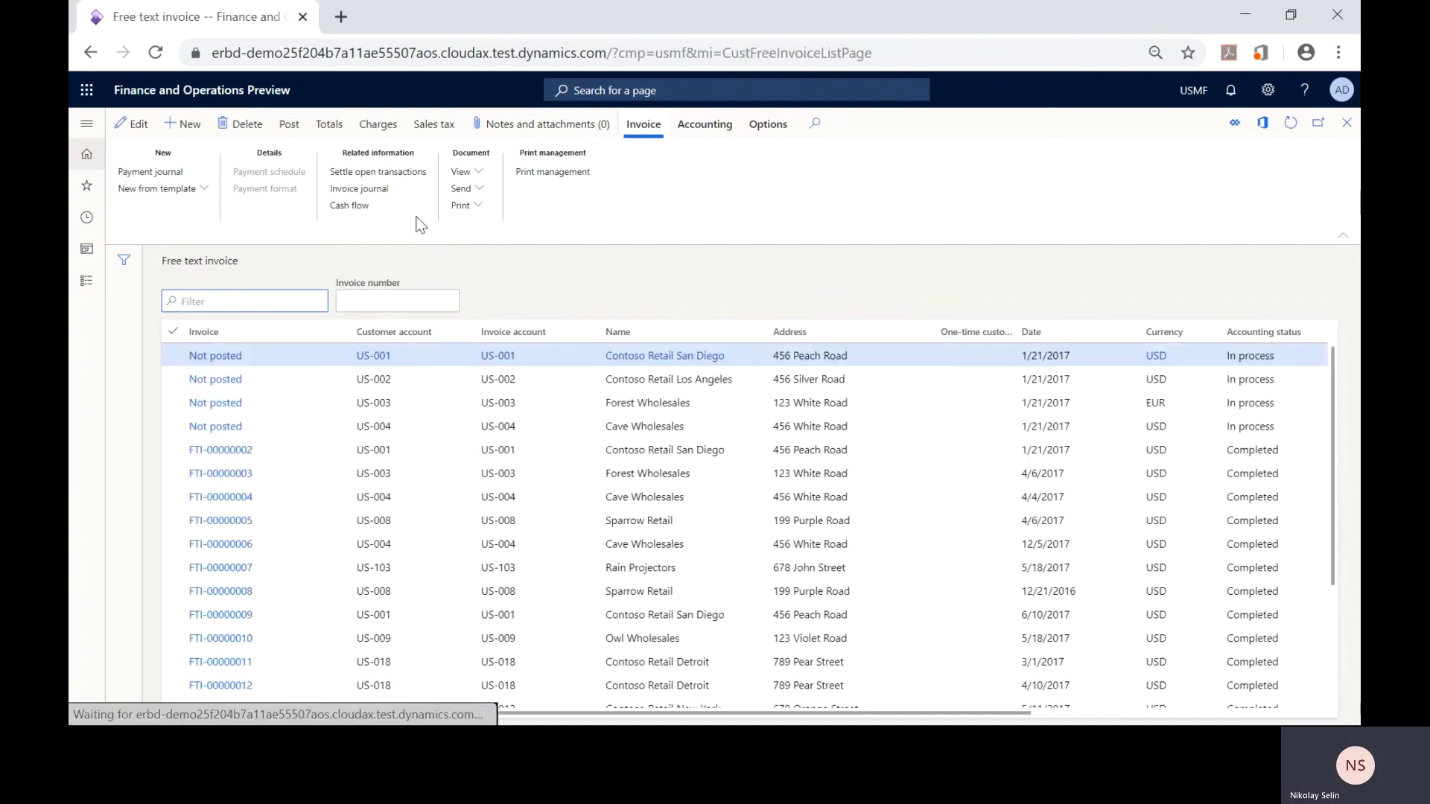
{"action": "left_click", "coordinate": [465, 204]}
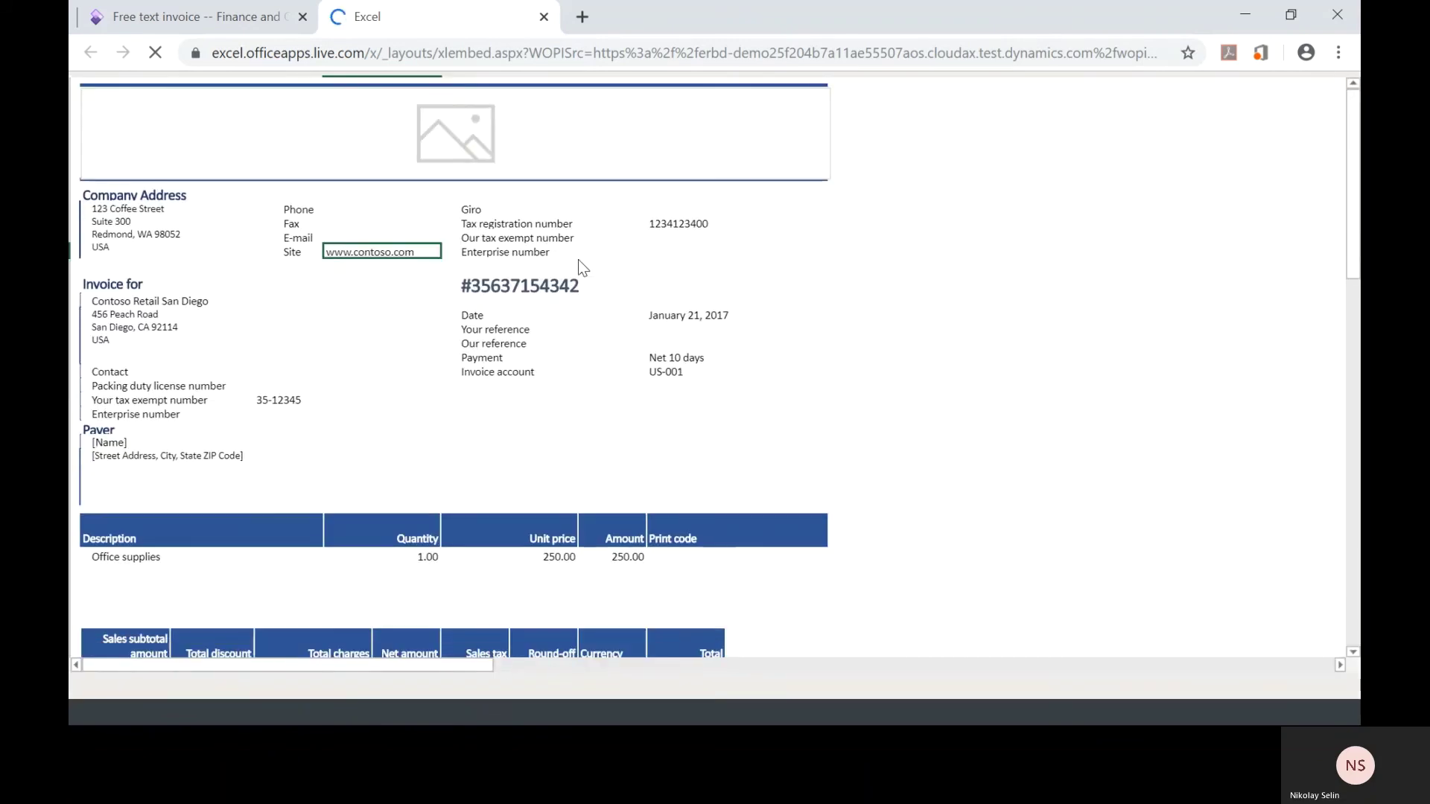
{"action": "left_click_drag", "start_coordinate": [288, 255], "coordinate": [375, 254]}
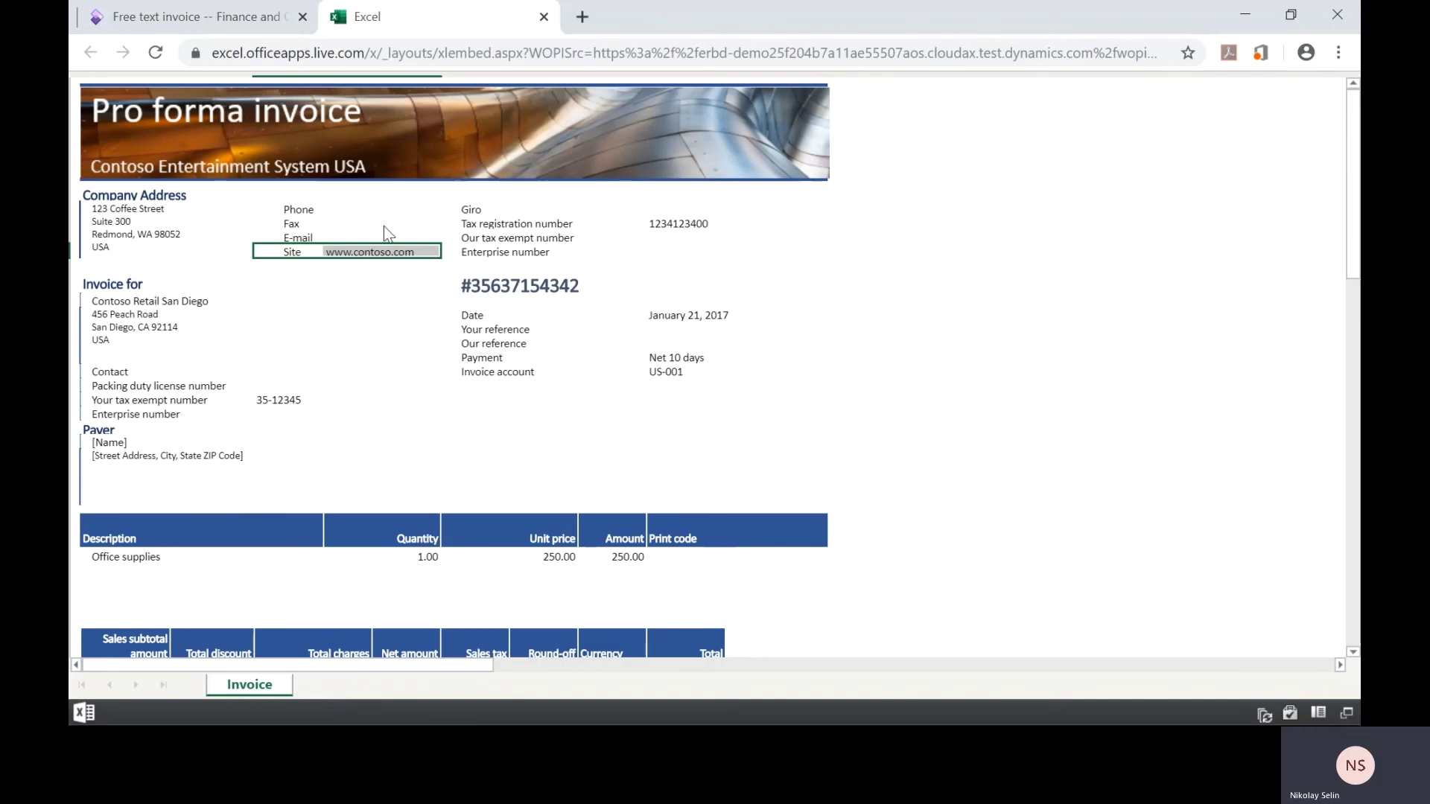
{"action": "left_click", "coordinate": [198, 22]}
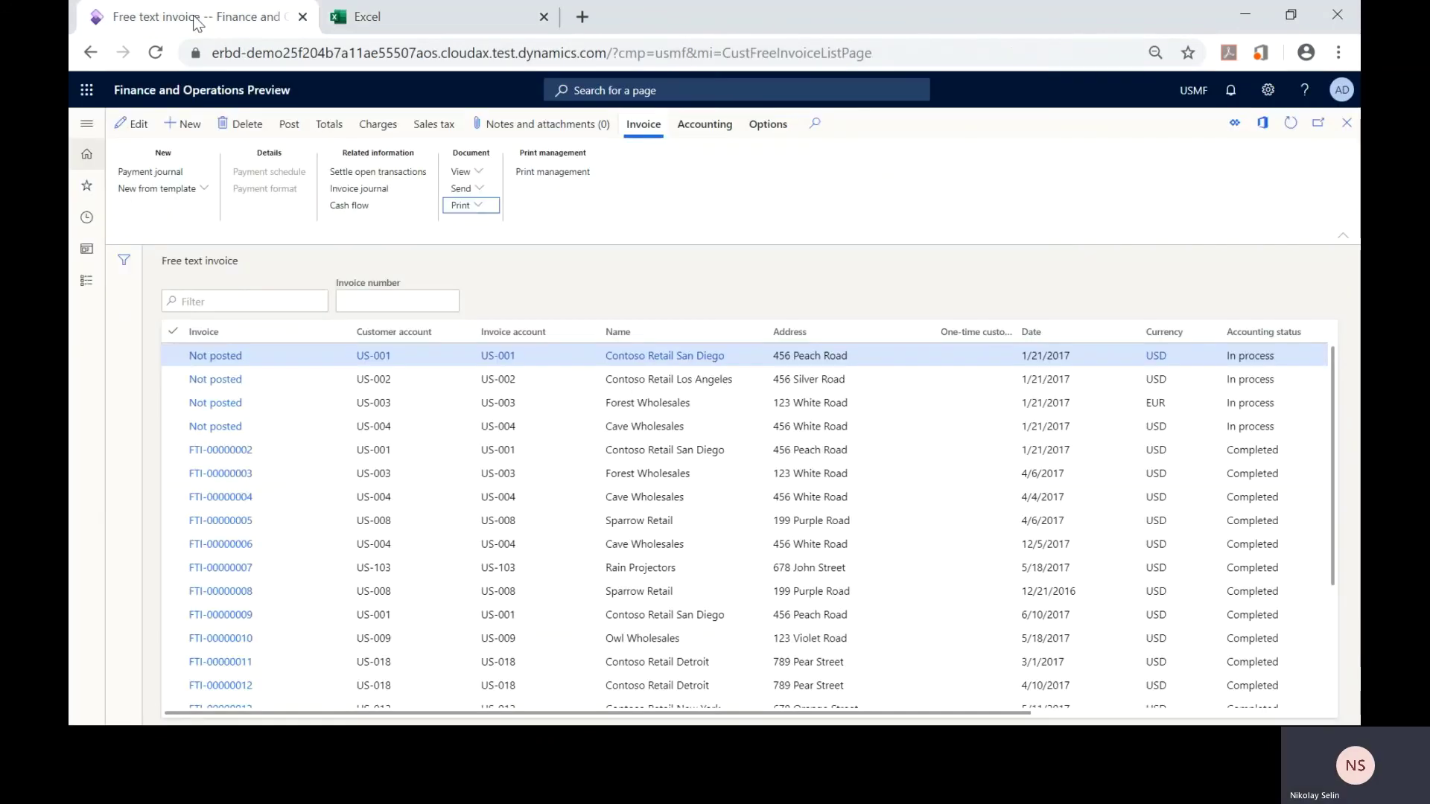
Step: Go to Business document management by way of the Legal entities page
{"action": "left_click", "coordinate": [86, 124]}
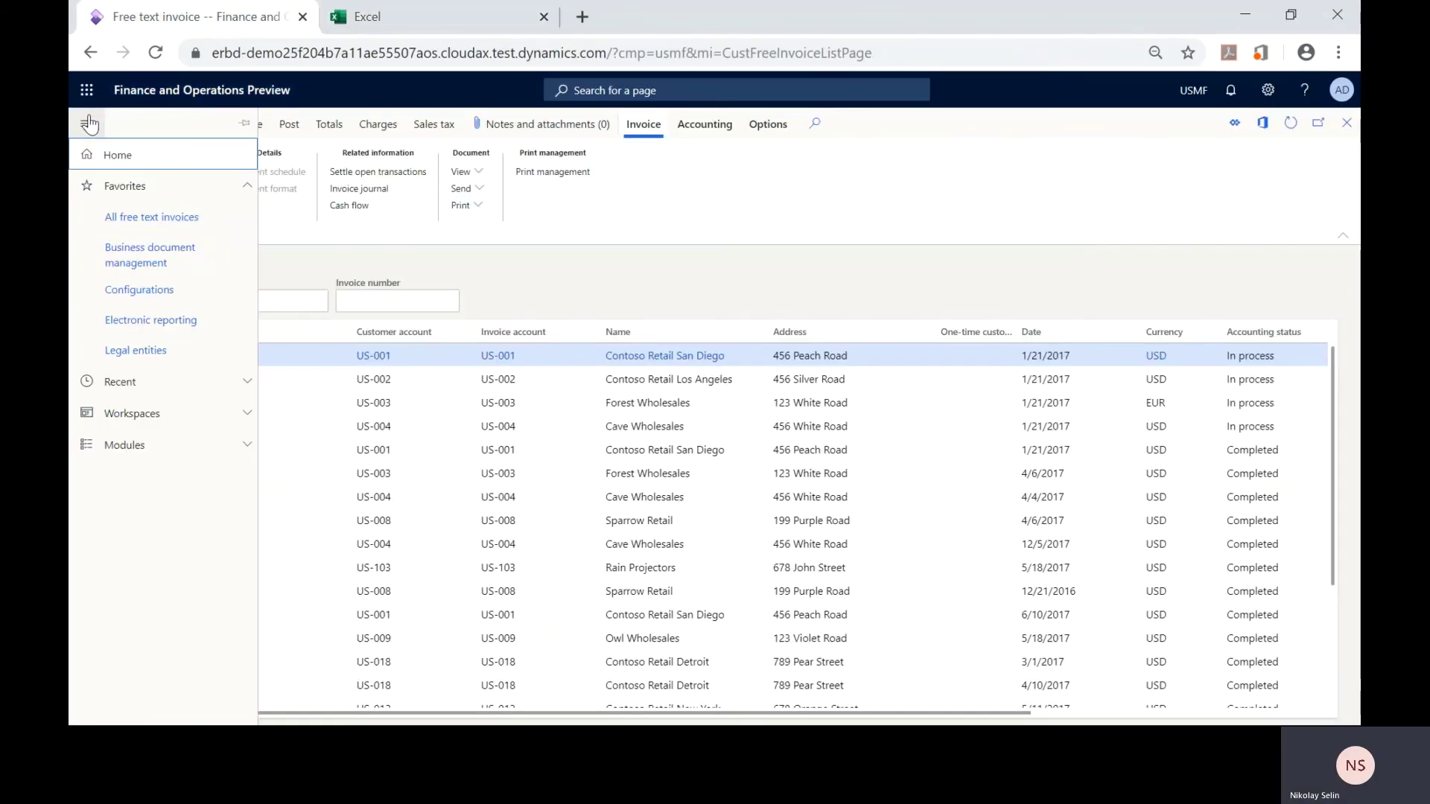
{"action": "left_click", "coordinate": [153, 347]}
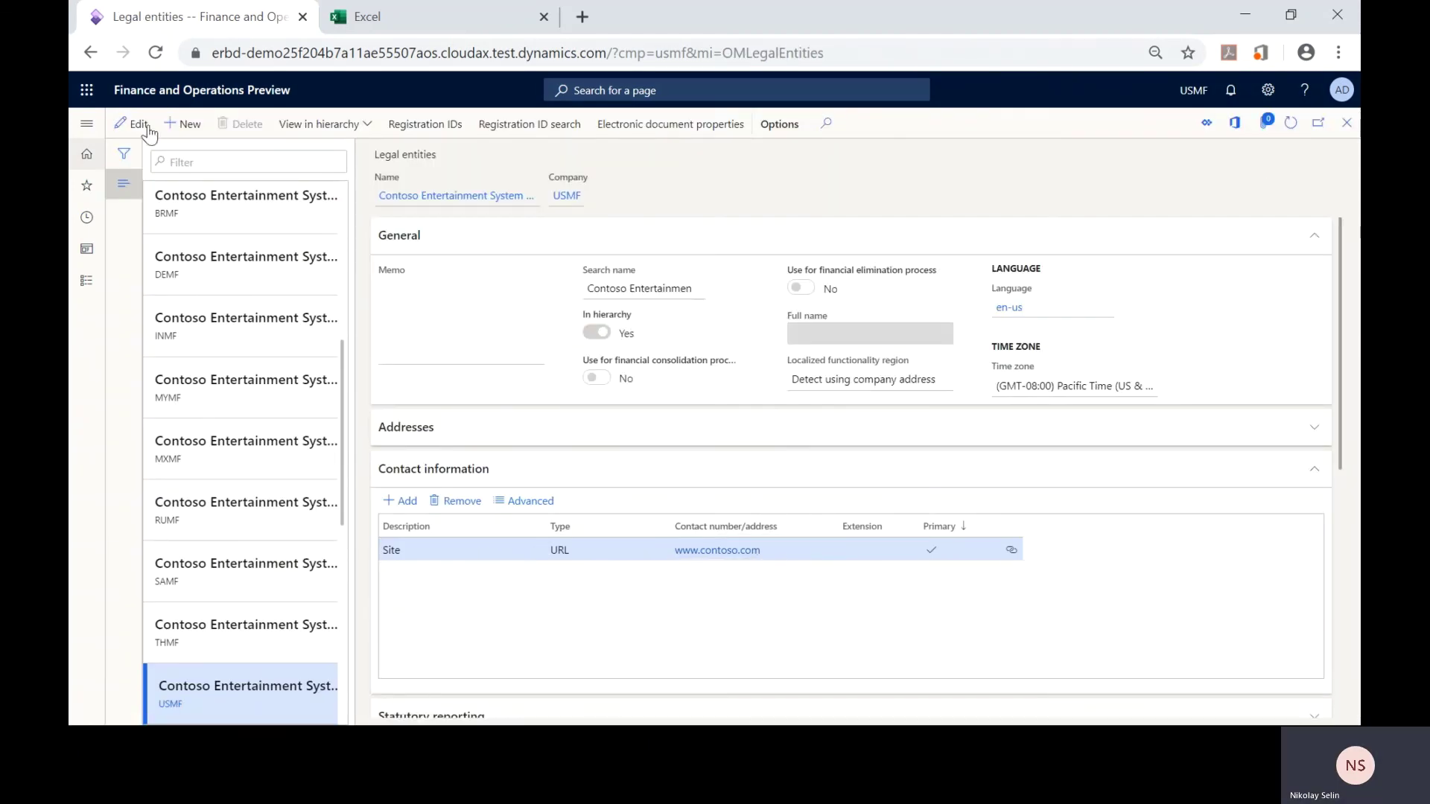
{"action": "left_click", "coordinate": [87, 125]}
{"action": "left_click", "coordinate": [131, 252]}
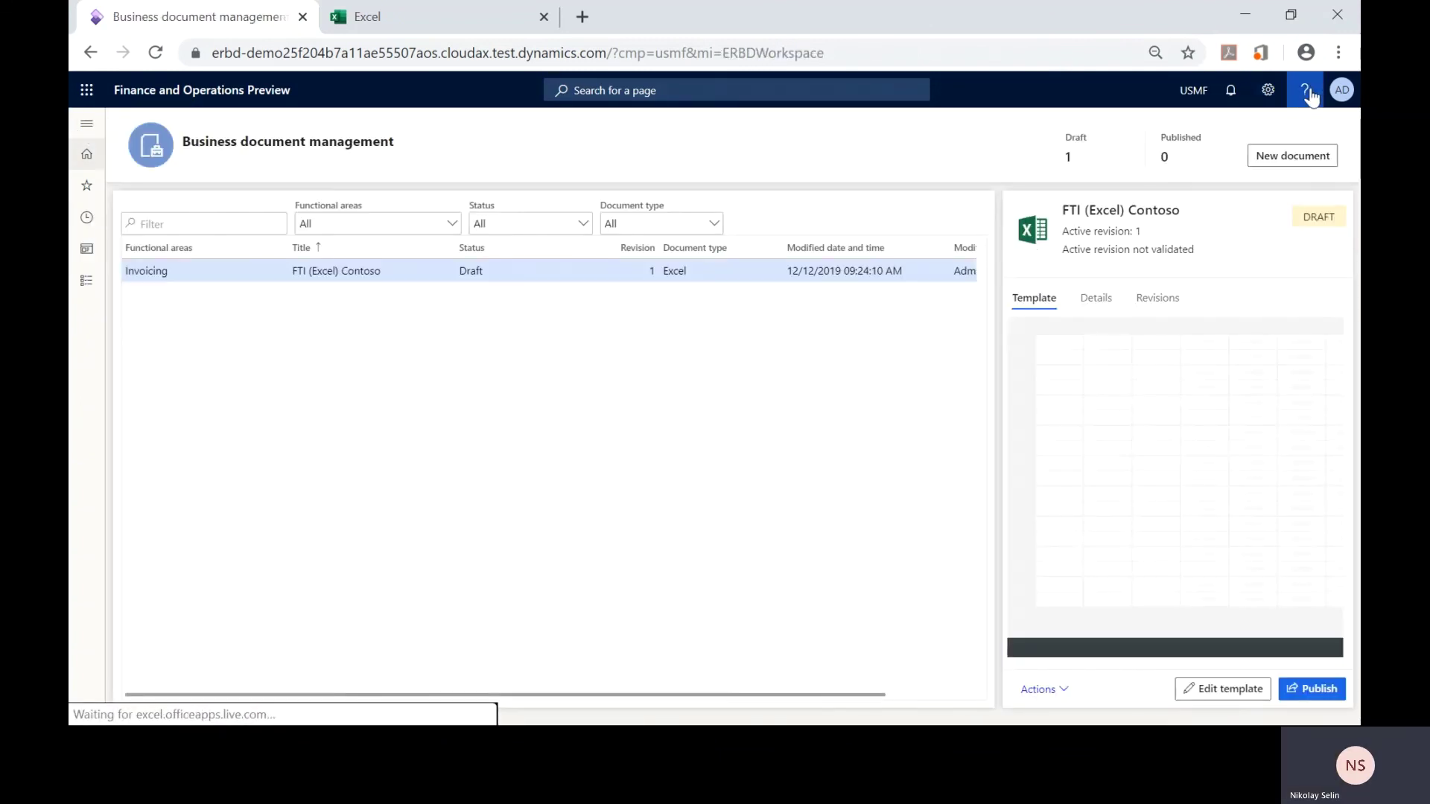
Step: Open the help article 'Add new fields to a business document template'
{"action": "left_click", "coordinate": [1305, 91]}
{"action": "left_click", "coordinate": [1307, 142]}
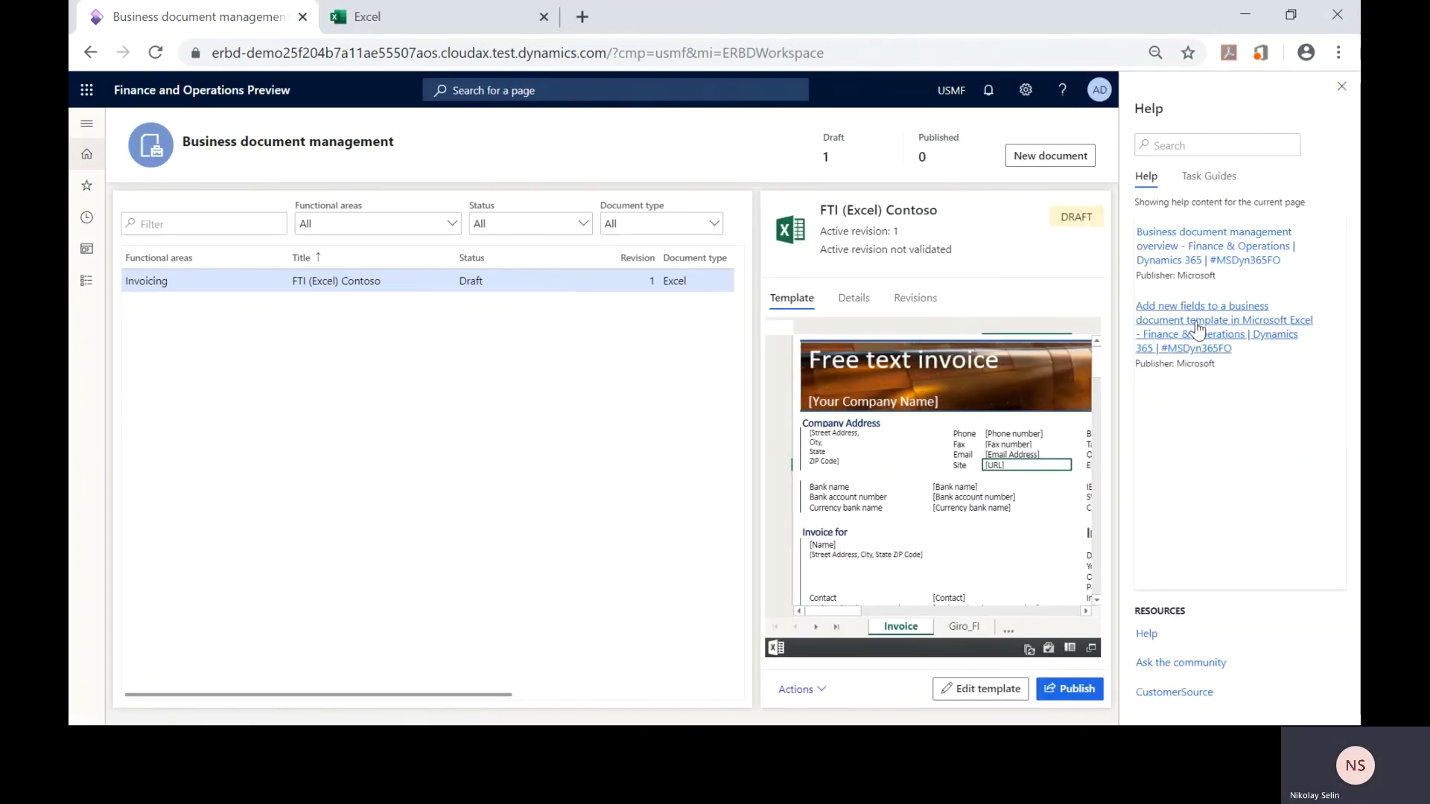
{"action": "left_click", "coordinate": [1197, 328]}
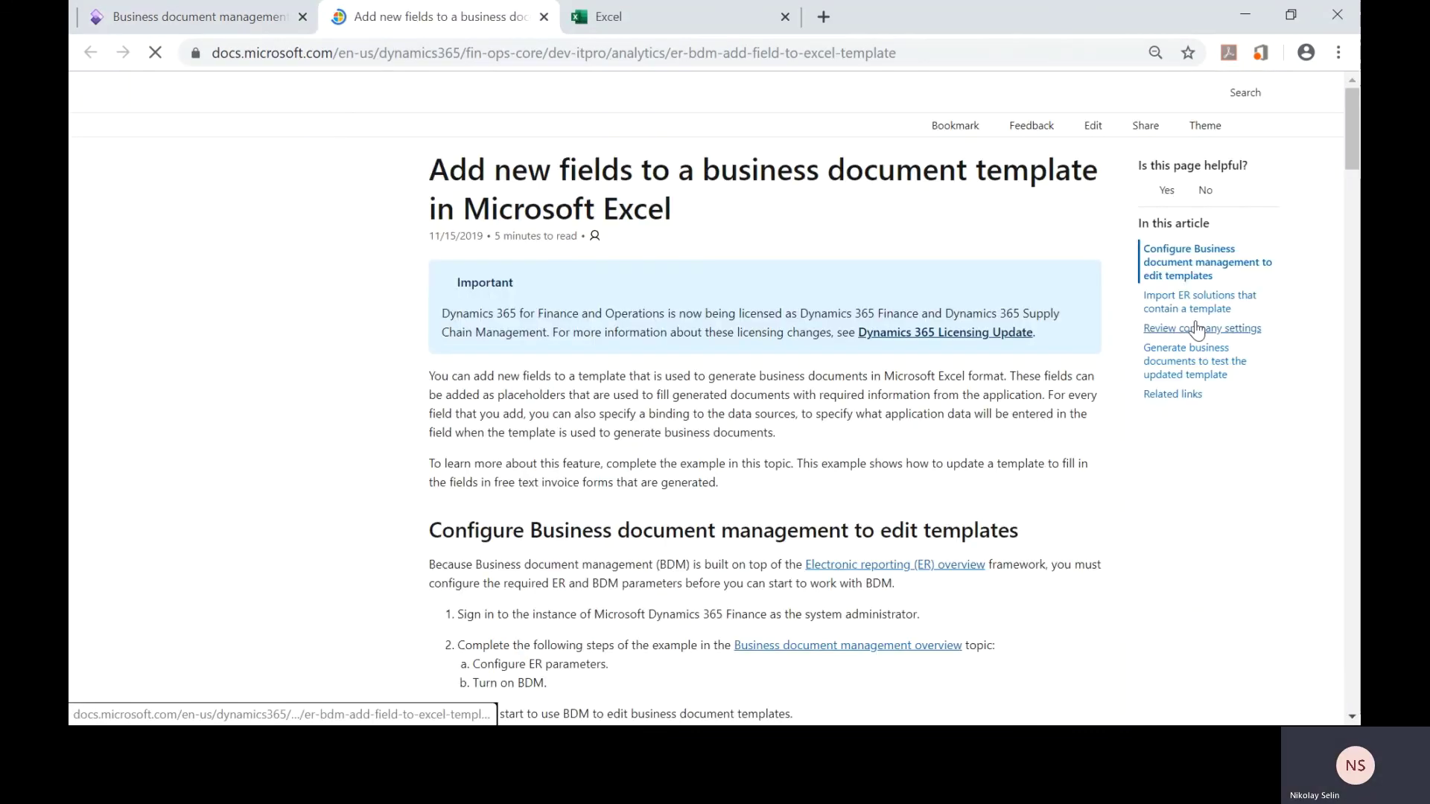